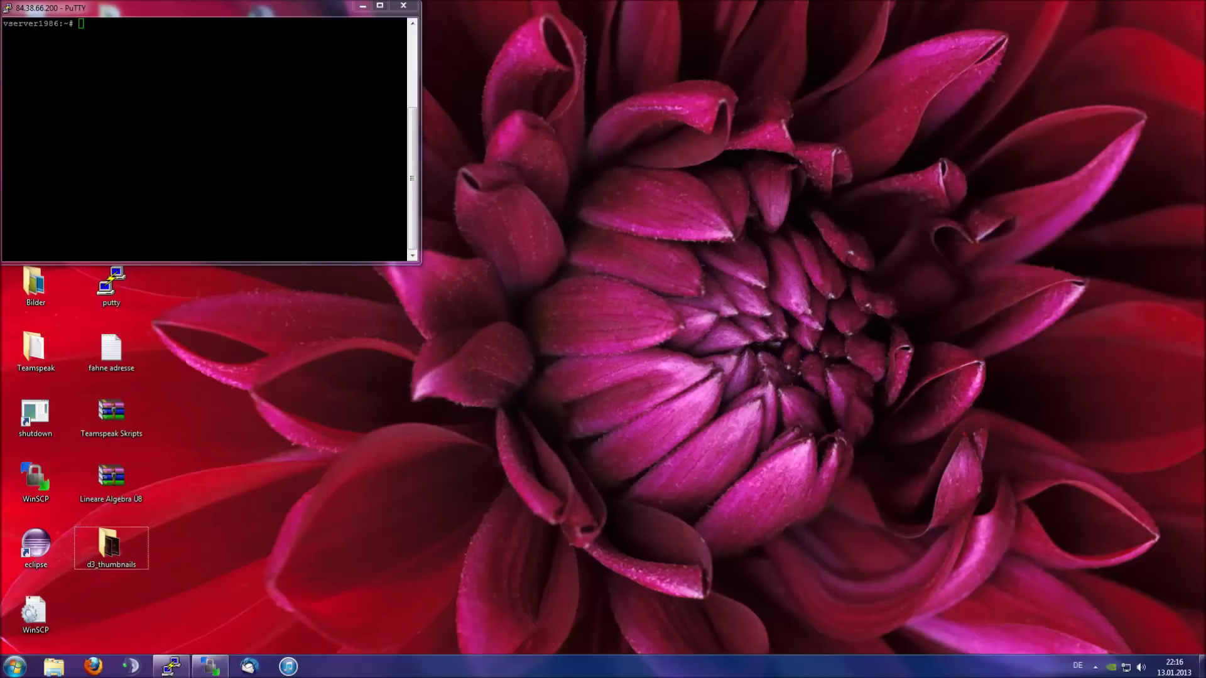
Switch to WinSCP and position its window beside the PuTTY terminal.
{"action": "left_click", "coordinate": [96, 7]}
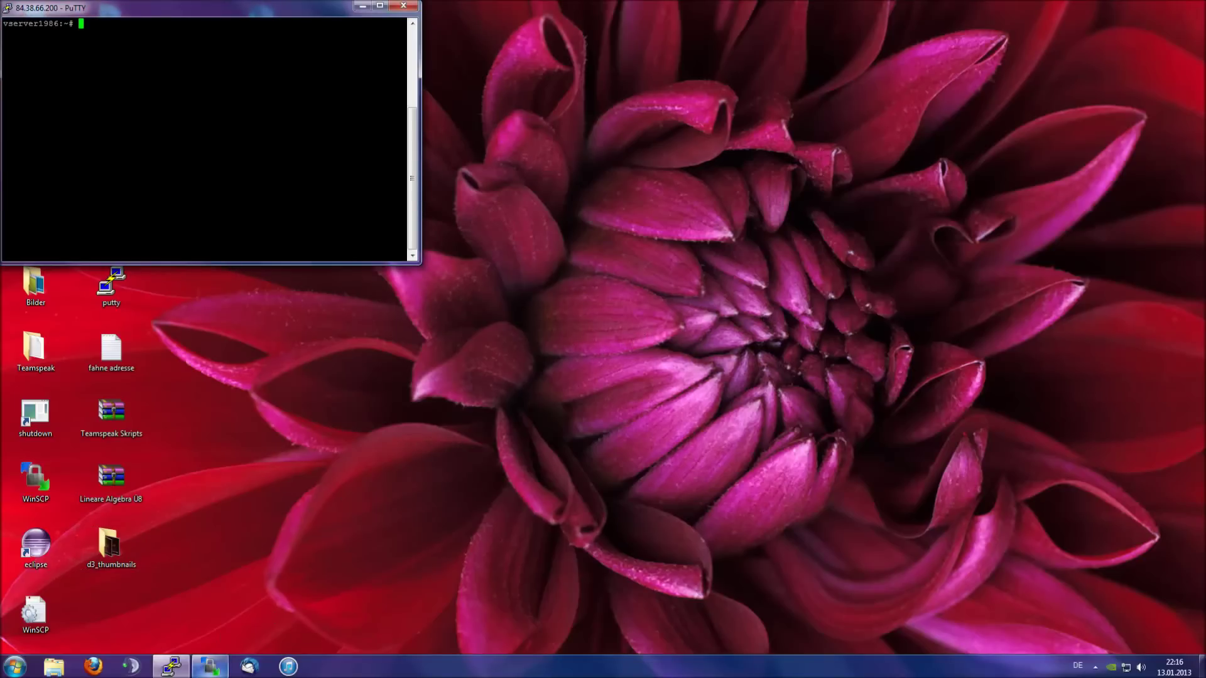
{"action": "left_click", "coordinate": [213, 667]}
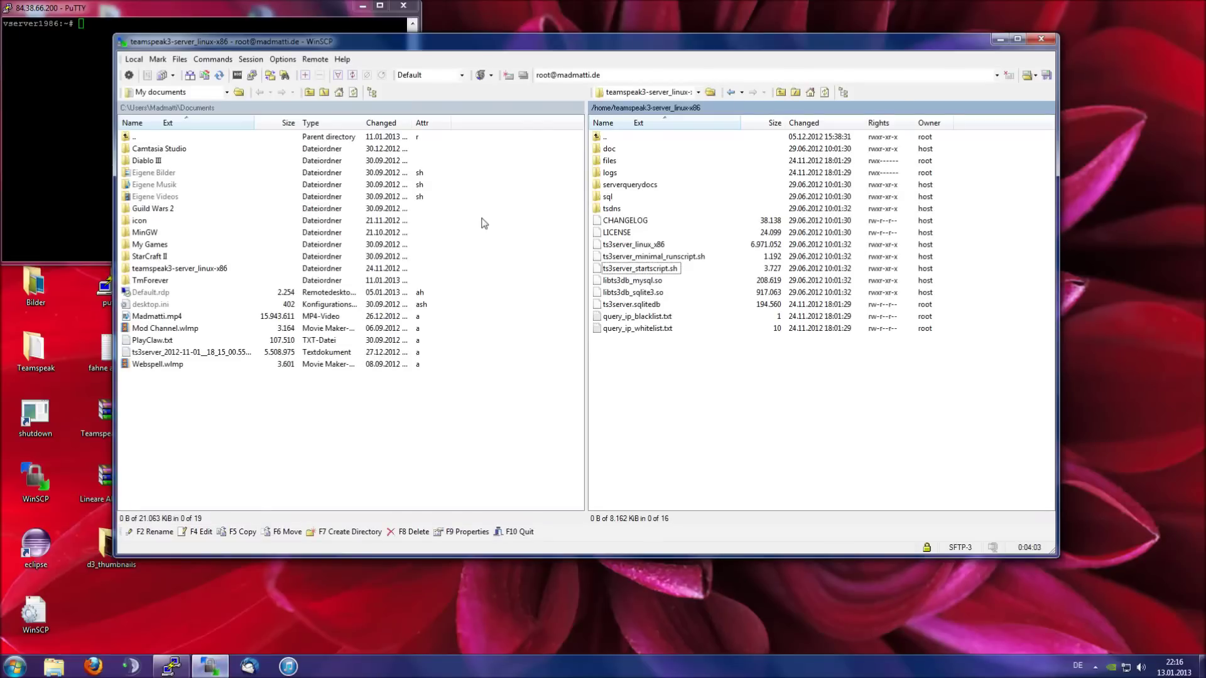
{"action": "left_click_drag", "start_coordinate": [512, 49], "coordinate": [660, 15]}
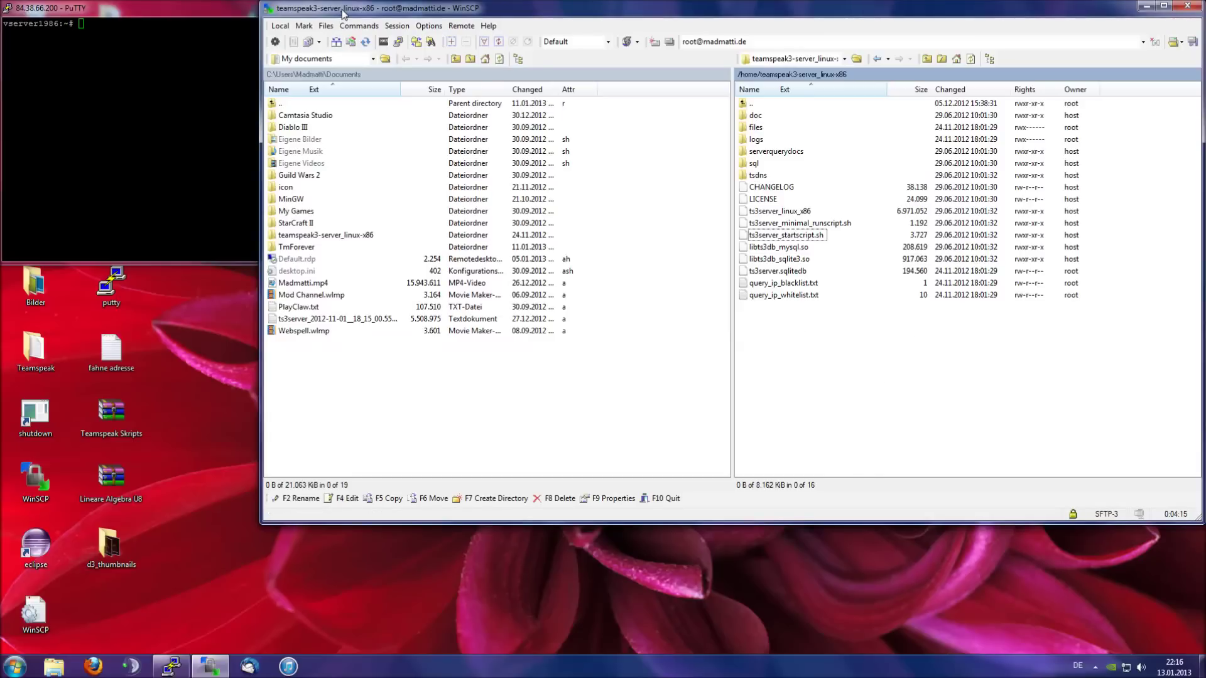
{"action": "left_click", "coordinate": [213, 76]}
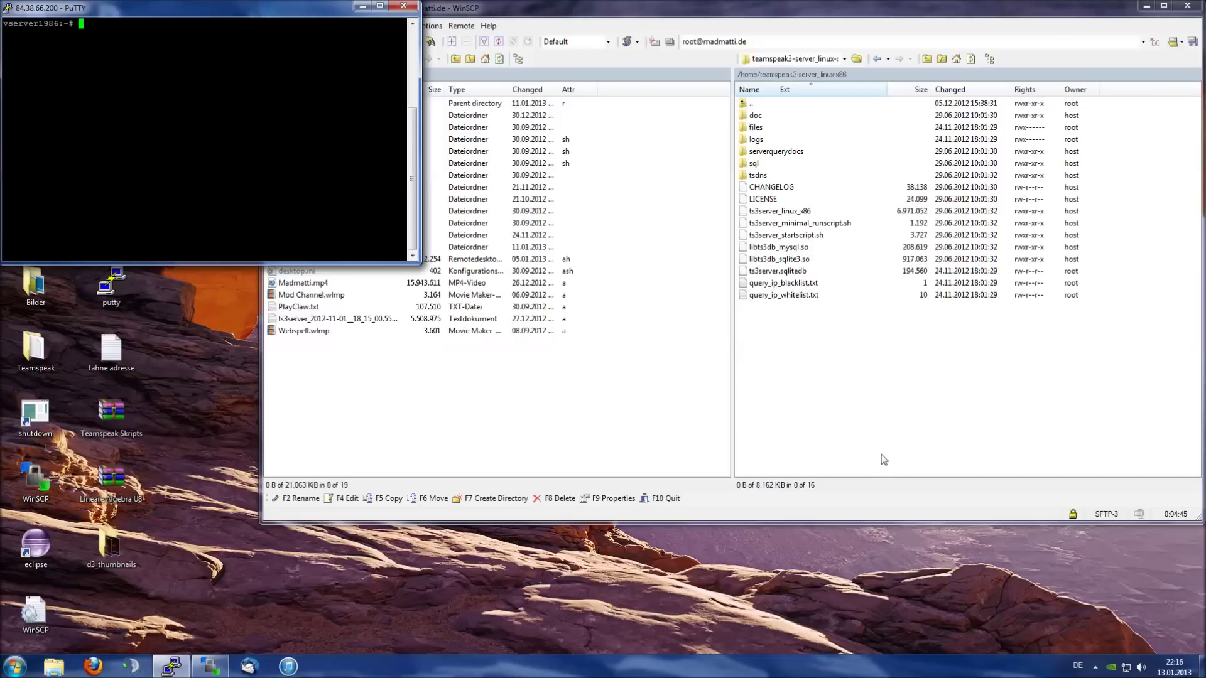
{"action": "left_click", "coordinate": [850, 379]}
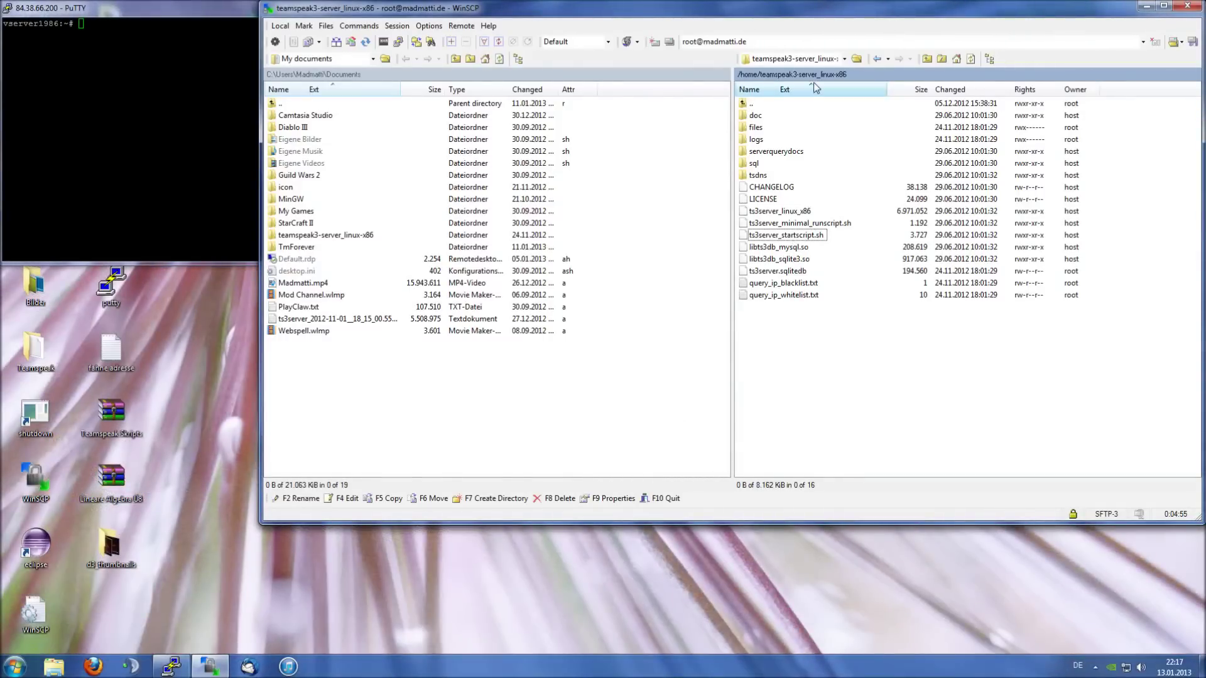
Open ts3server_startscript.sh from the remote server folder and examine its case statement and start branch.
{"action": "left_click", "coordinate": [778, 238]}
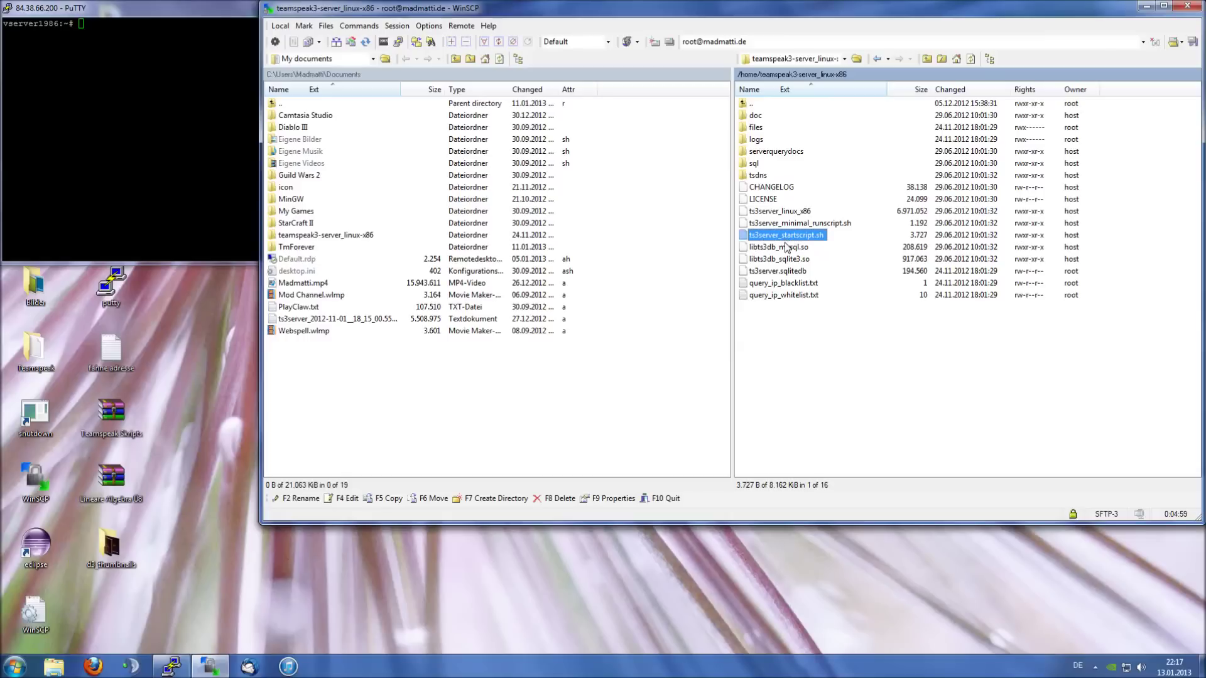
{"action": "double_click", "coordinate": [786, 241]}
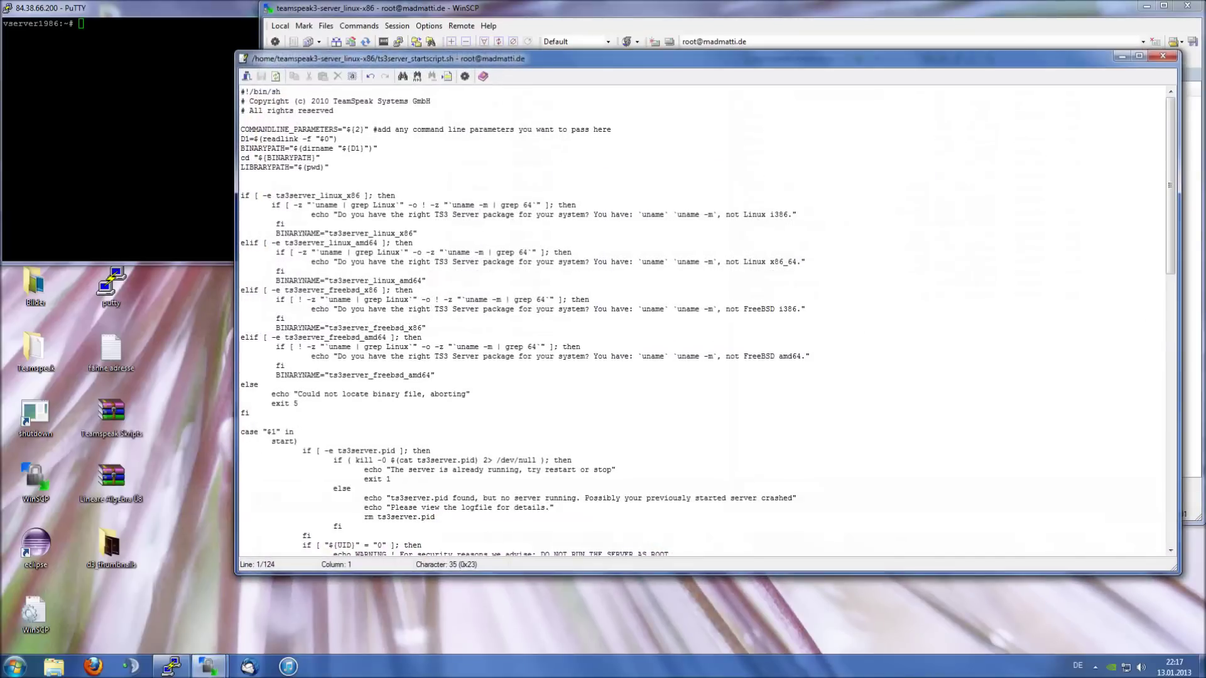
{"action": "left_click", "coordinate": [734, 262]}
{"action": "left_click_drag", "start_coordinate": [298, 442], "coordinate": [241, 432]}
{"action": "left_click", "coordinate": [255, 433]}
{"action": "scroll", "coordinate": [255, 433], "scroll_direction": "down", "scroll_amount": 2}
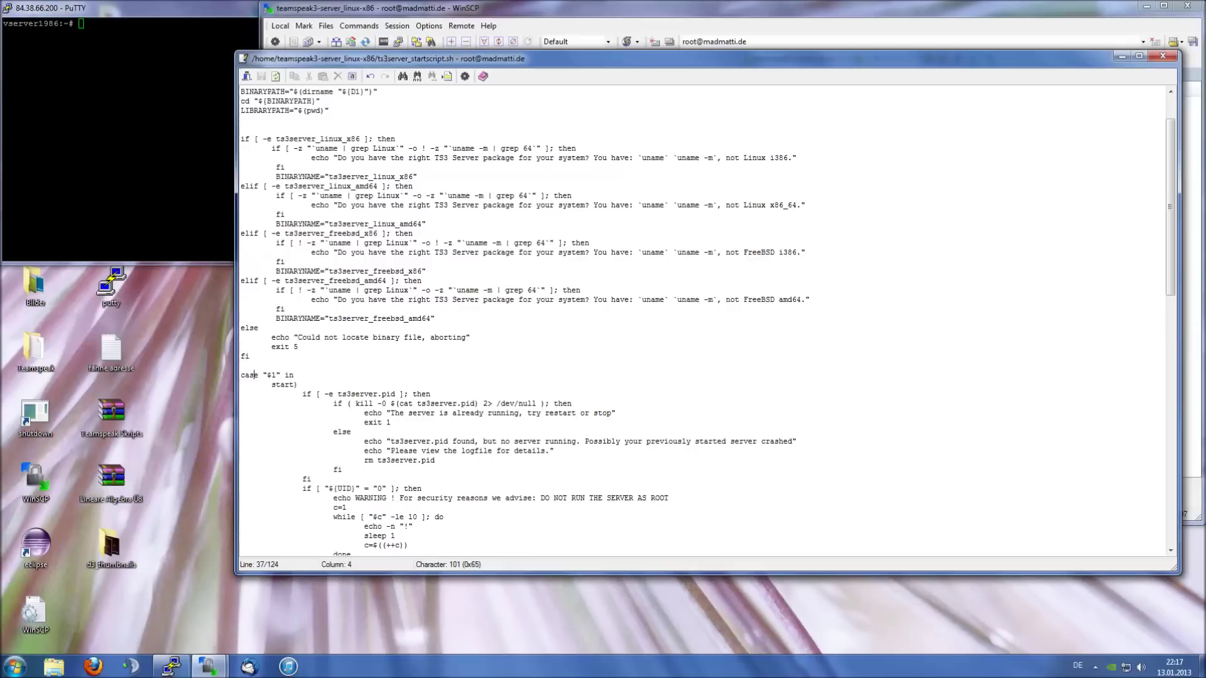
{"action": "scroll", "coordinate": [704, 321], "scroll_direction": "up", "scroll_amount": 2}
{"action": "scroll", "coordinate": [703, 322], "scroll_direction": "down", "scroll_amount": 11}
{"action": "left_click_drag", "start_coordinate": [272, 120], "coordinate": [302, 120]}
{"action": "left_click", "coordinate": [299, 120]}
Examine the stop, restart and default branches of the start script, and close the file.
{"action": "left_click_drag", "start_coordinate": [271, 498], "coordinate": [293, 498]}
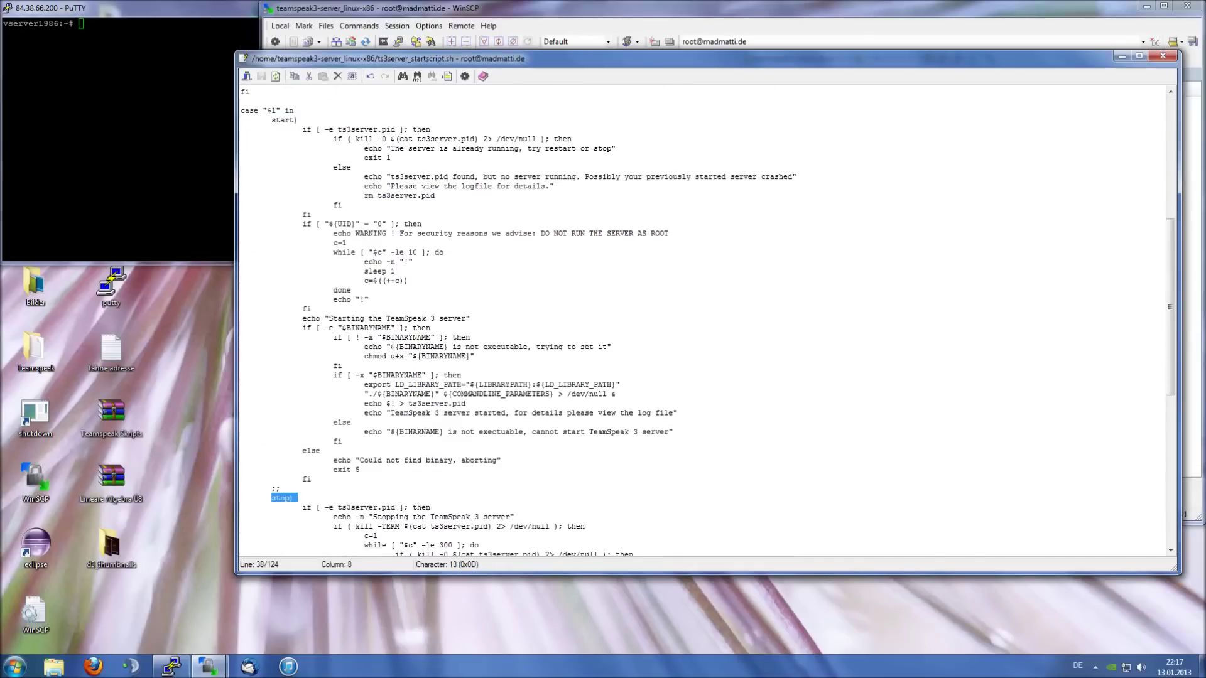
{"action": "left_click", "coordinate": [293, 498]}
{"action": "scroll", "coordinate": [294, 498], "scroll_direction": "down", "scroll_amount": 9}
{"action": "left_click_drag", "start_coordinate": [271, 508], "coordinate": [307, 507]}
{"action": "left_click", "coordinate": [307, 508]}
{"action": "scroll", "coordinate": [307, 508], "scroll_direction": "down", "scroll_amount": 5}
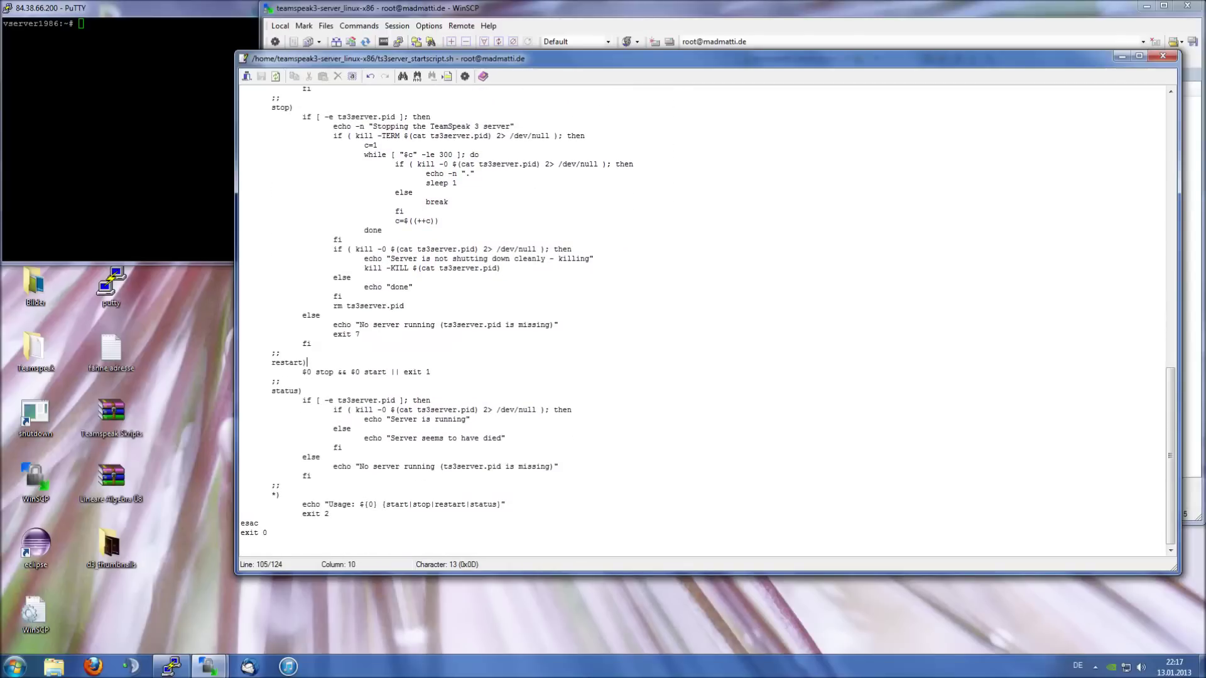
{"action": "left_click_drag", "start_coordinate": [272, 495], "coordinate": [271, 495]}
{"action": "left_click", "coordinate": [280, 495]}
{"action": "left_click", "coordinate": [272, 495]}
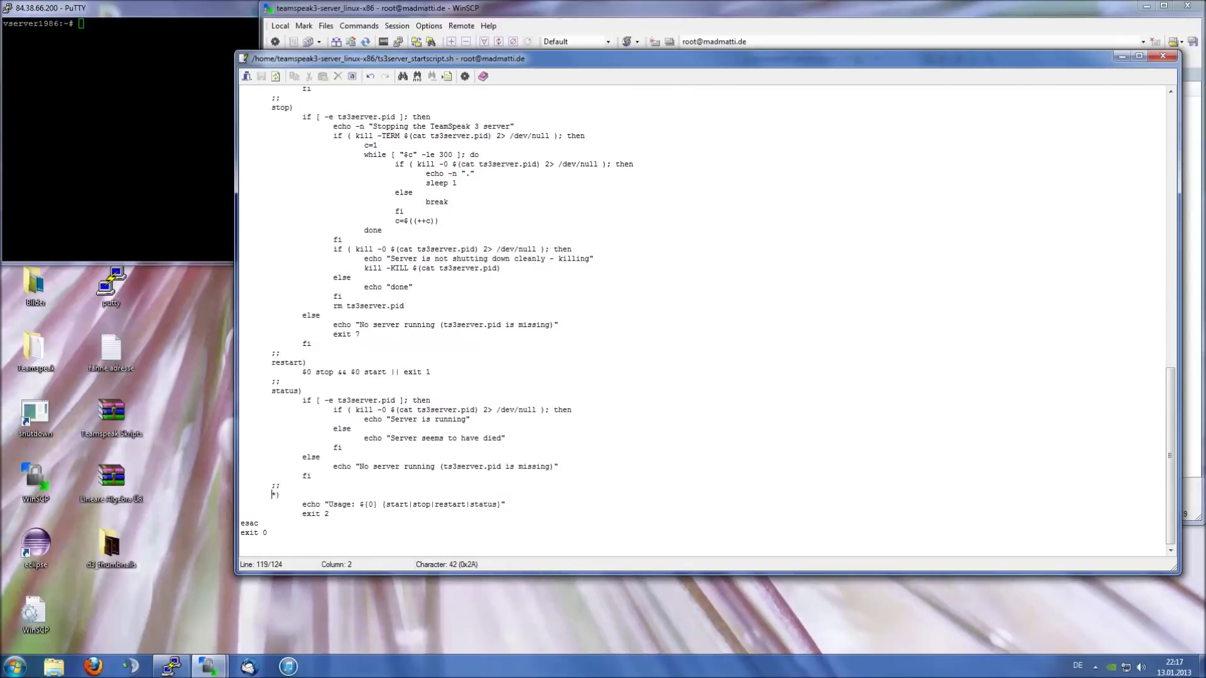
{"action": "scroll", "coordinate": [272, 495], "scroll_direction": "up", "scroll_amount": 3}
{"action": "scroll", "coordinate": [707, 320], "scroll_direction": "up", "scroll_amount": 5}
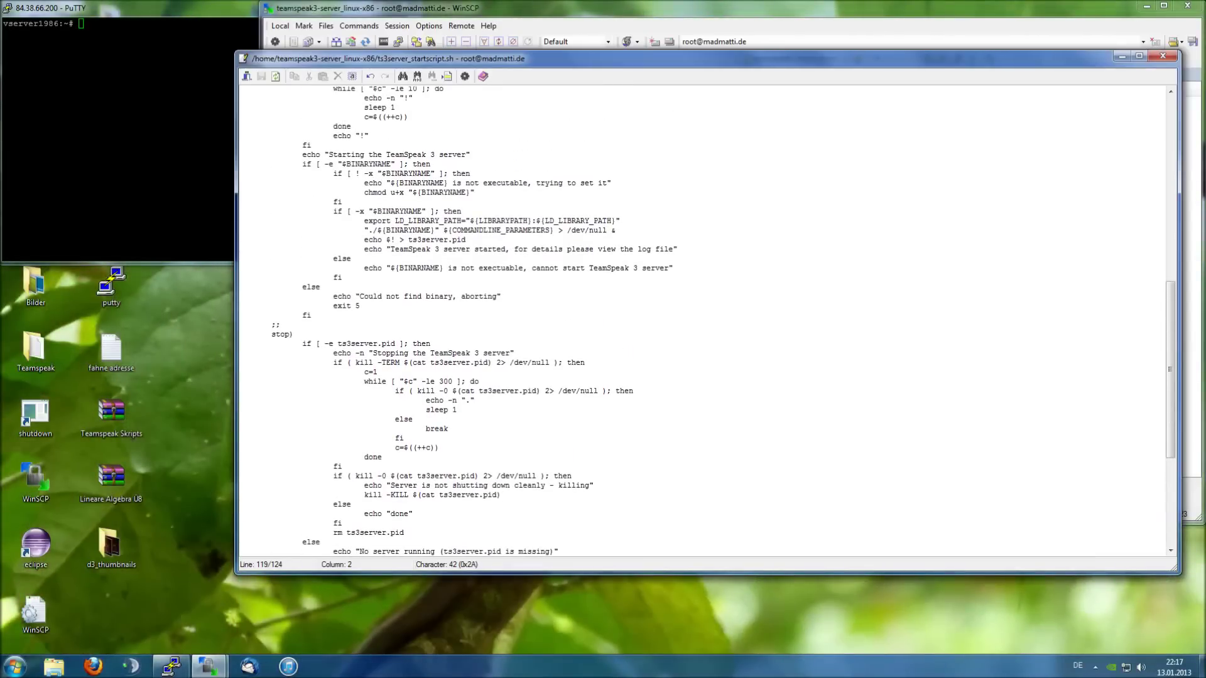
{"action": "scroll", "coordinate": [708, 320], "scroll_direction": "up", "scroll_amount": 7}
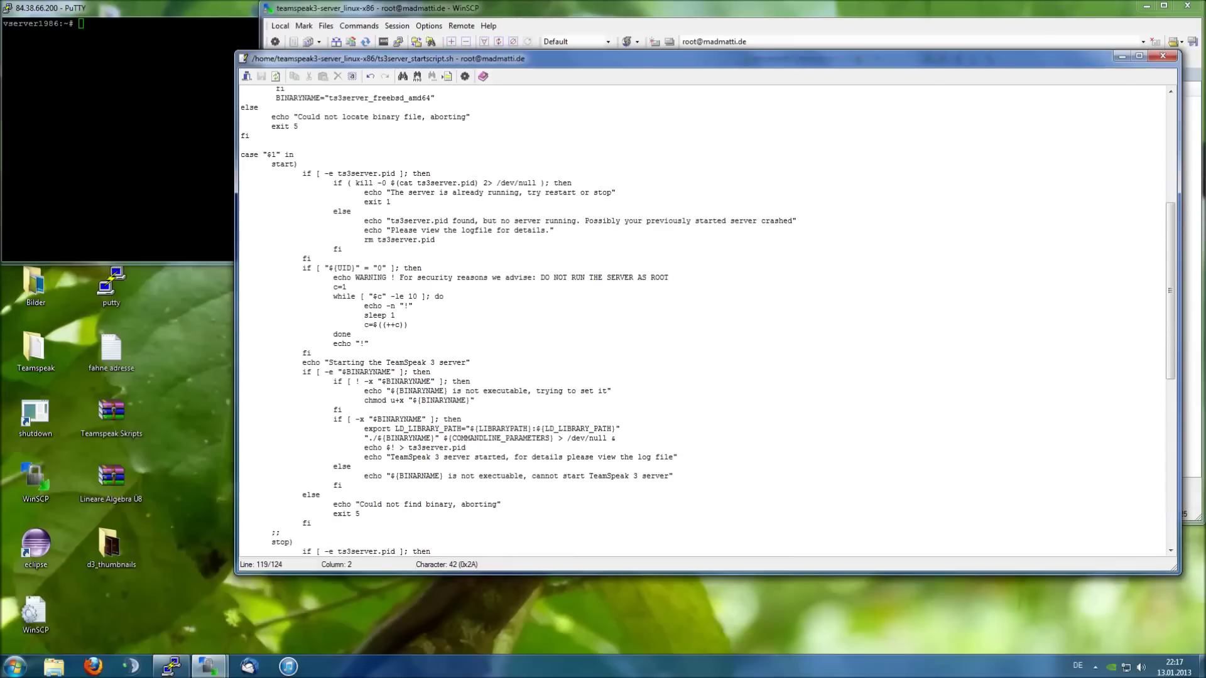
{"action": "left_click", "coordinate": [1164, 56]}
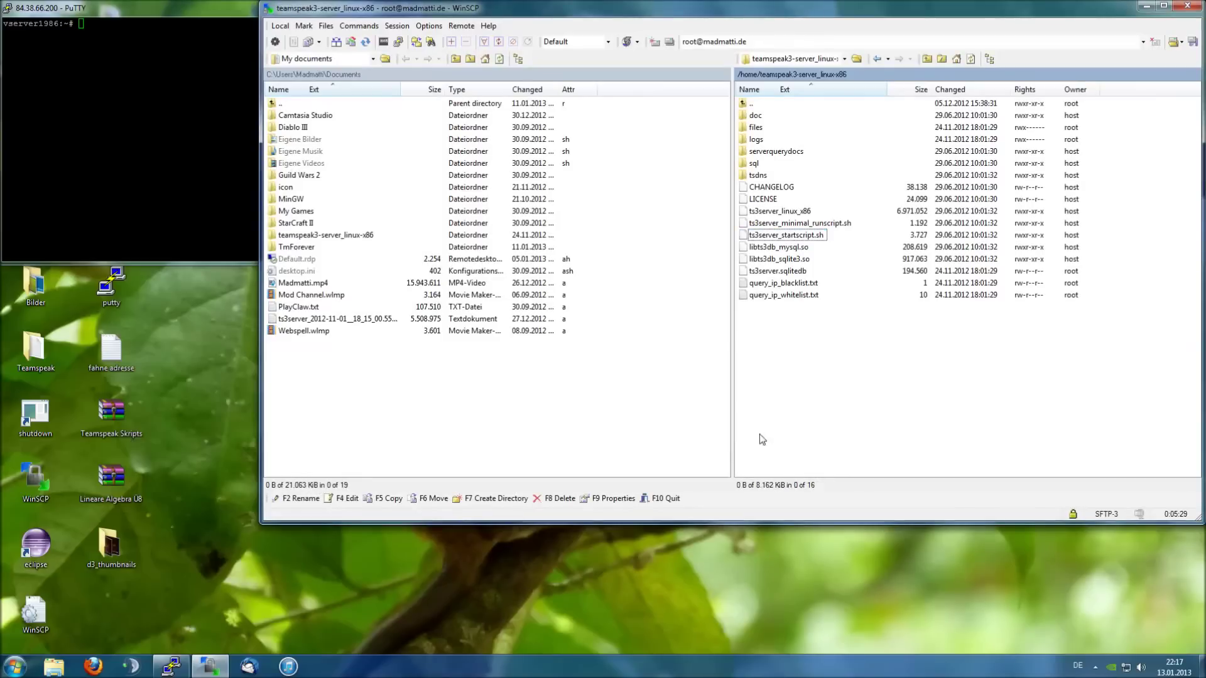
Create a new file named ts3boot.sh in the remote teamspeak3-server_linux-x86 folder.
{"action": "right_click", "coordinate": [786, 405]}
{"action": "mouse_move", "coordinate": [816, 472]}
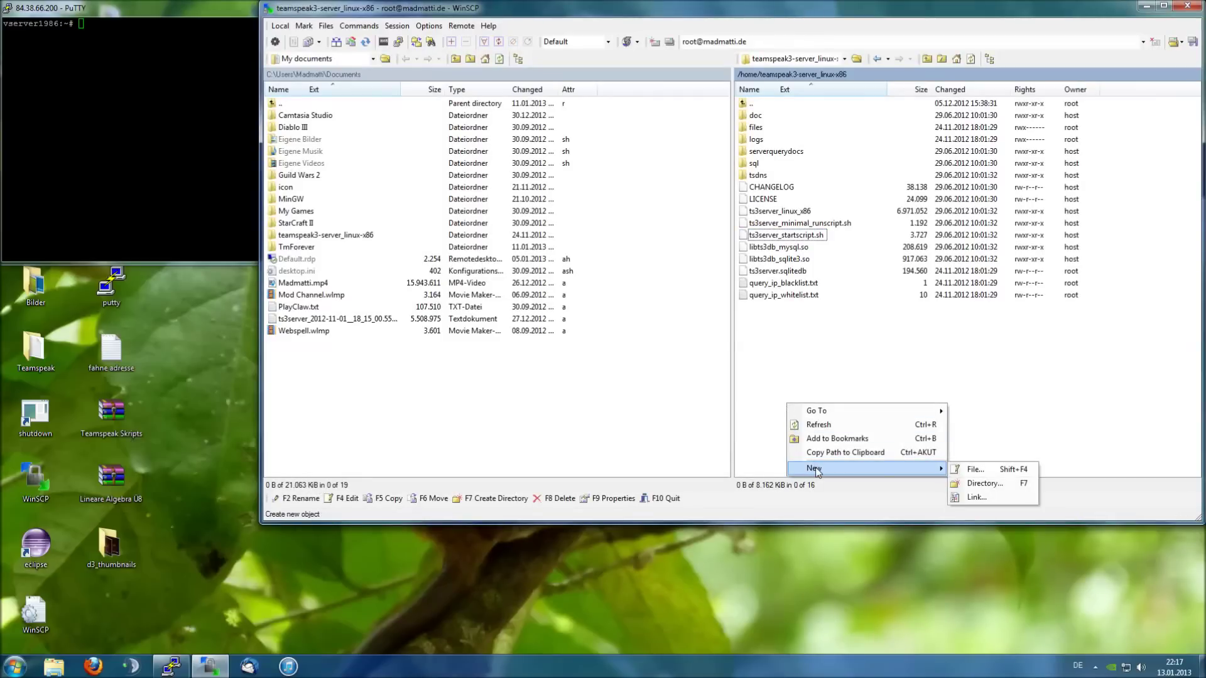
{"action": "left_click", "coordinate": [952, 470]}
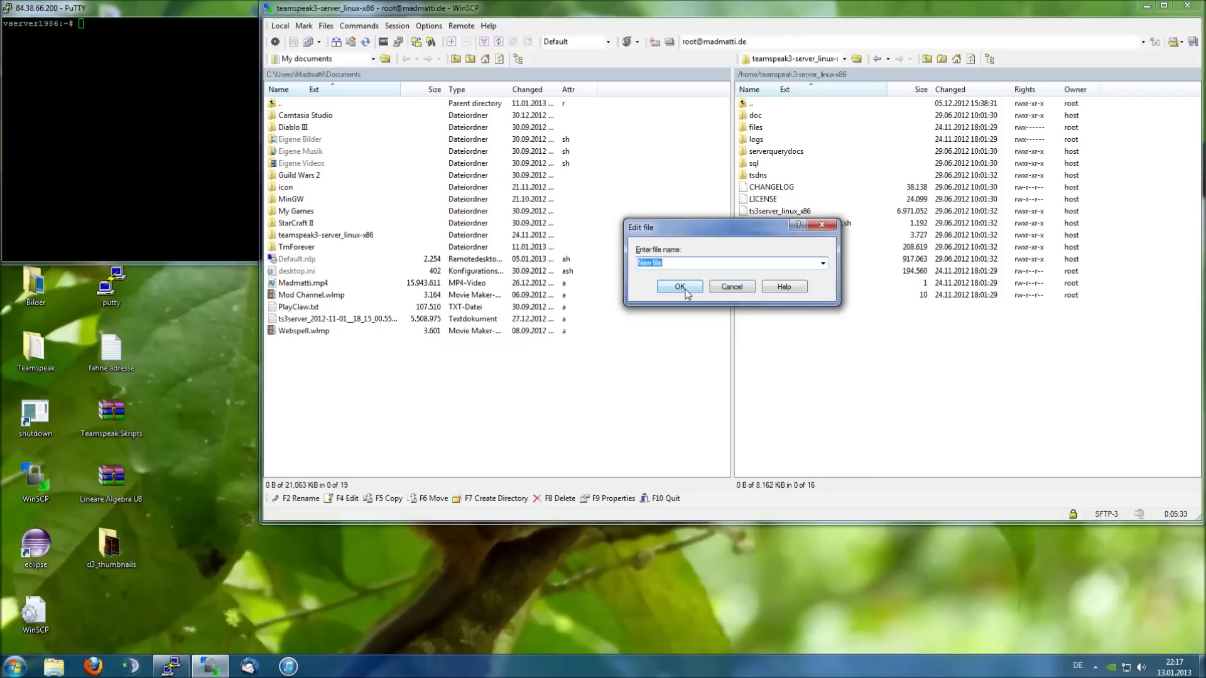
{"action": "type", "text": "ts3boot.sh"}
{"action": "key", "text": "Return"}
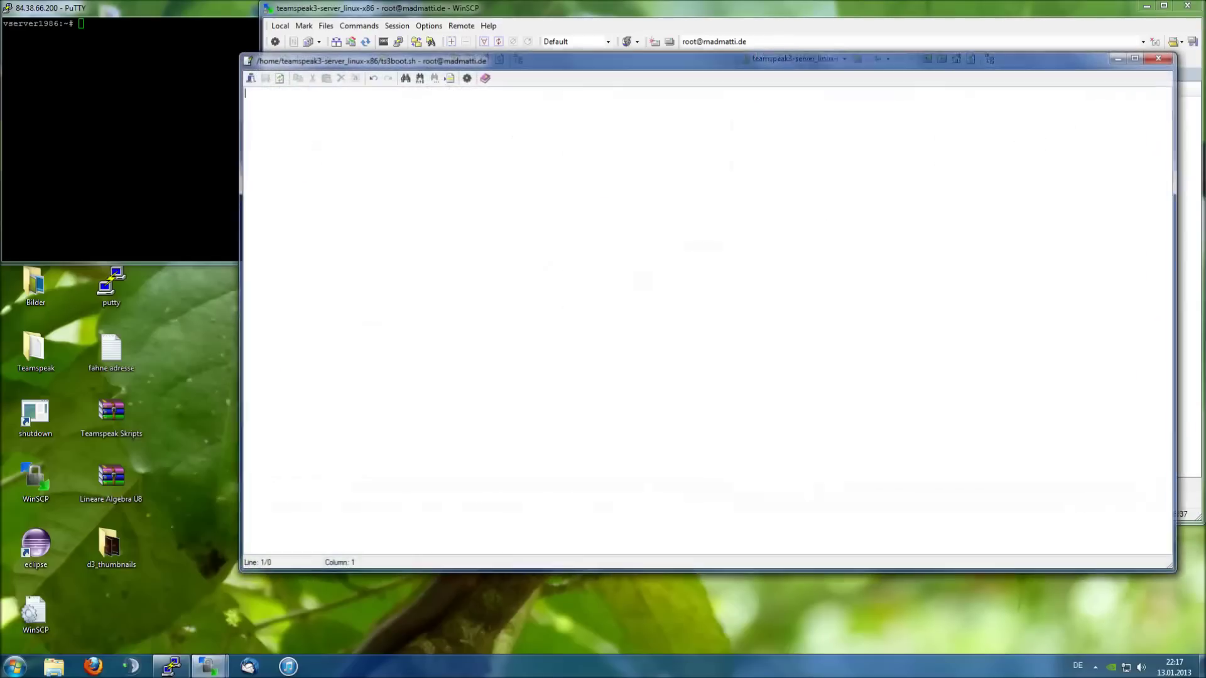
Position the editor window beside the terminal and enter #!/bin/sh as the script's first line.
{"action": "mouse_move", "coordinate": [728, 64]}
{"action": "left_mouse_down"}
{"action": "mouse_move", "coordinate": [762, 63]}
{"action": "mouse_move", "coordinate": [738, 57]}
{"action": "left_mouse_up"}
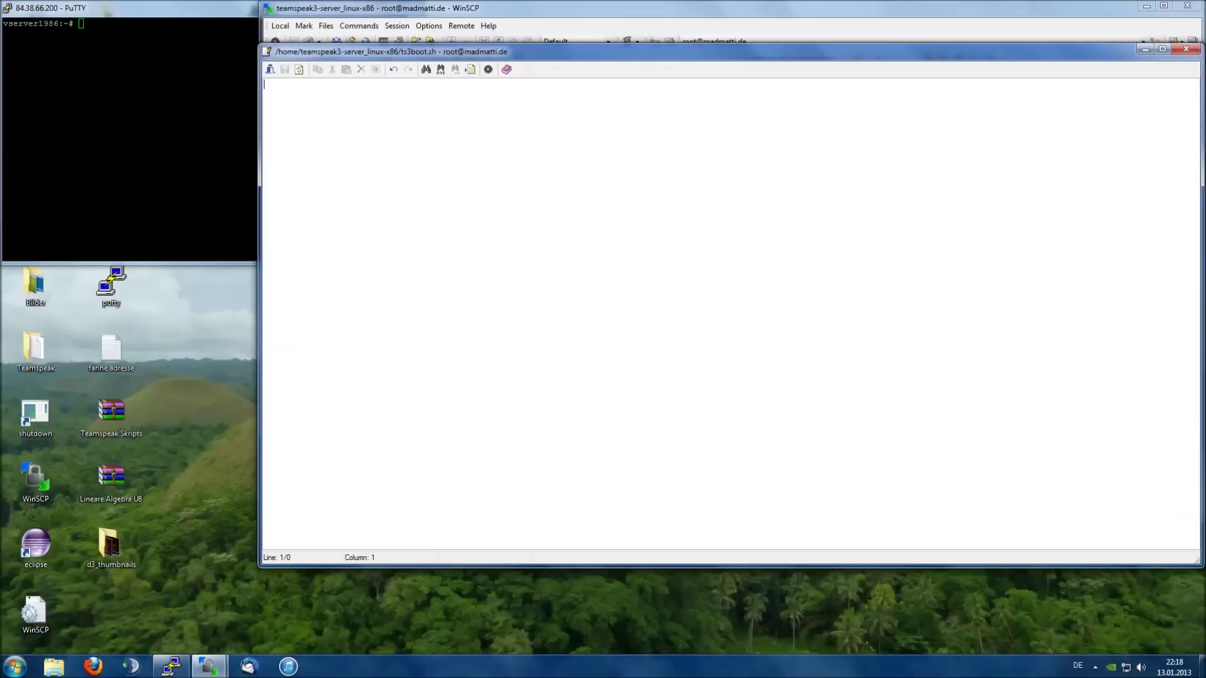
{"action": "type", "text": "#!/bin/sh"}
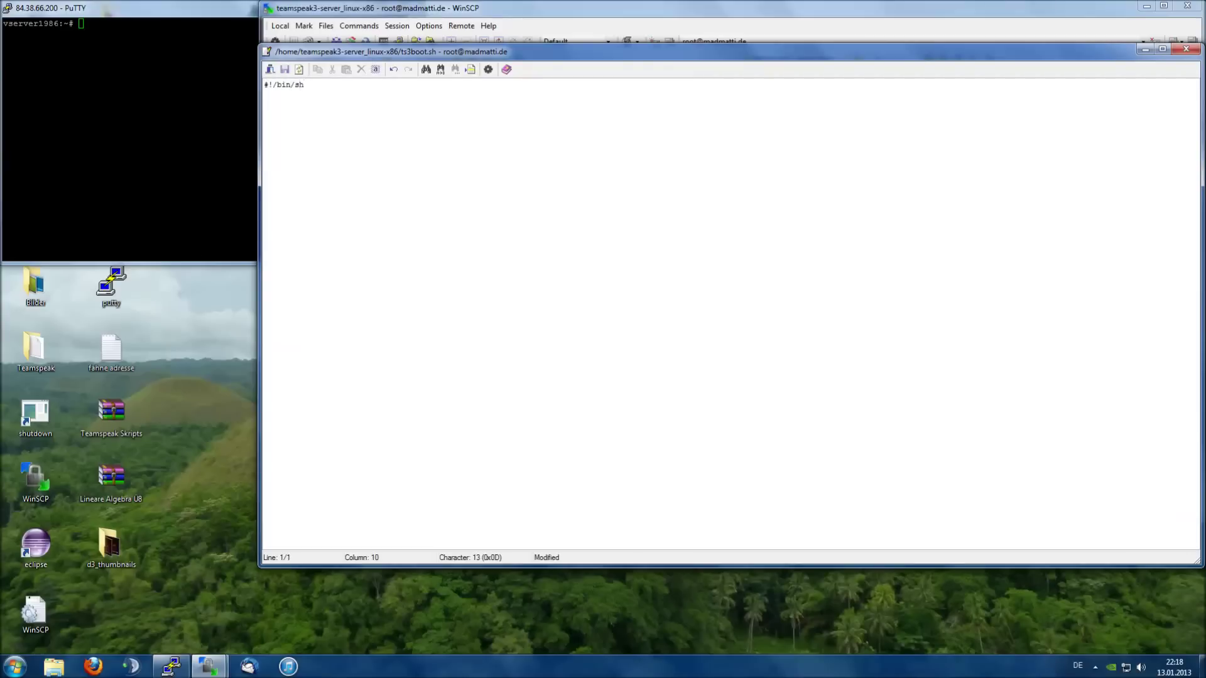
{"action": "key", "text": "Return"}
{"action": "key", "text": "alt+Tab"}
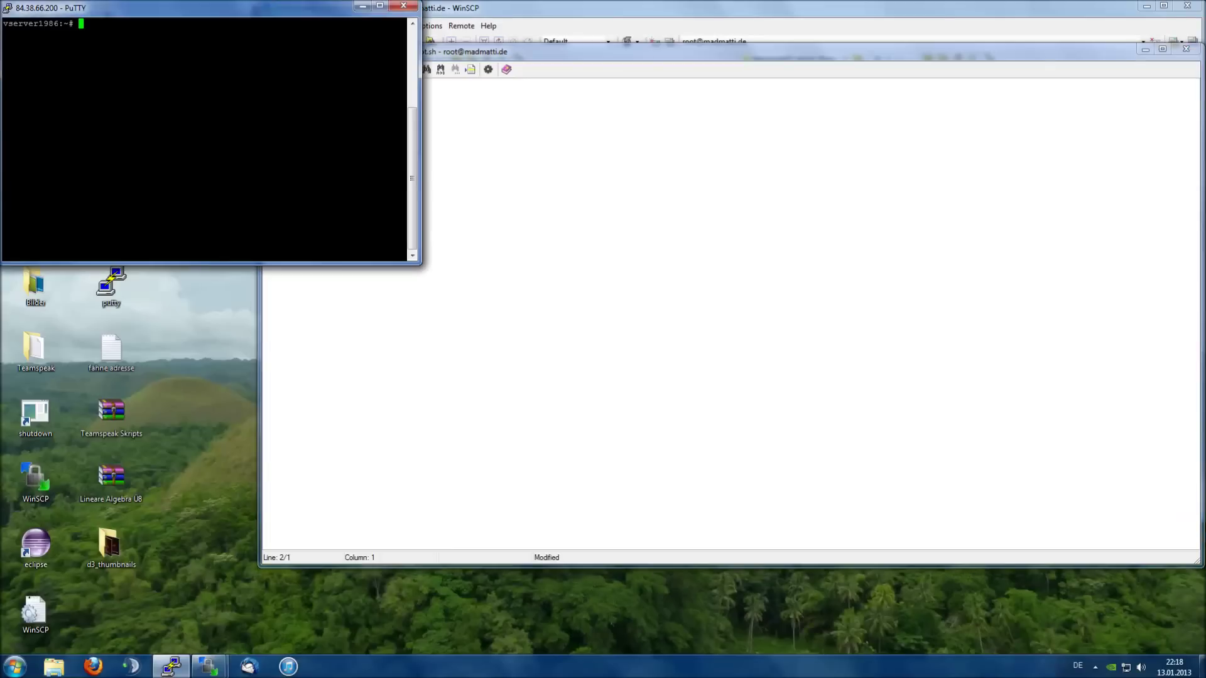
{"action": "key", "text": "alt+Tab"}
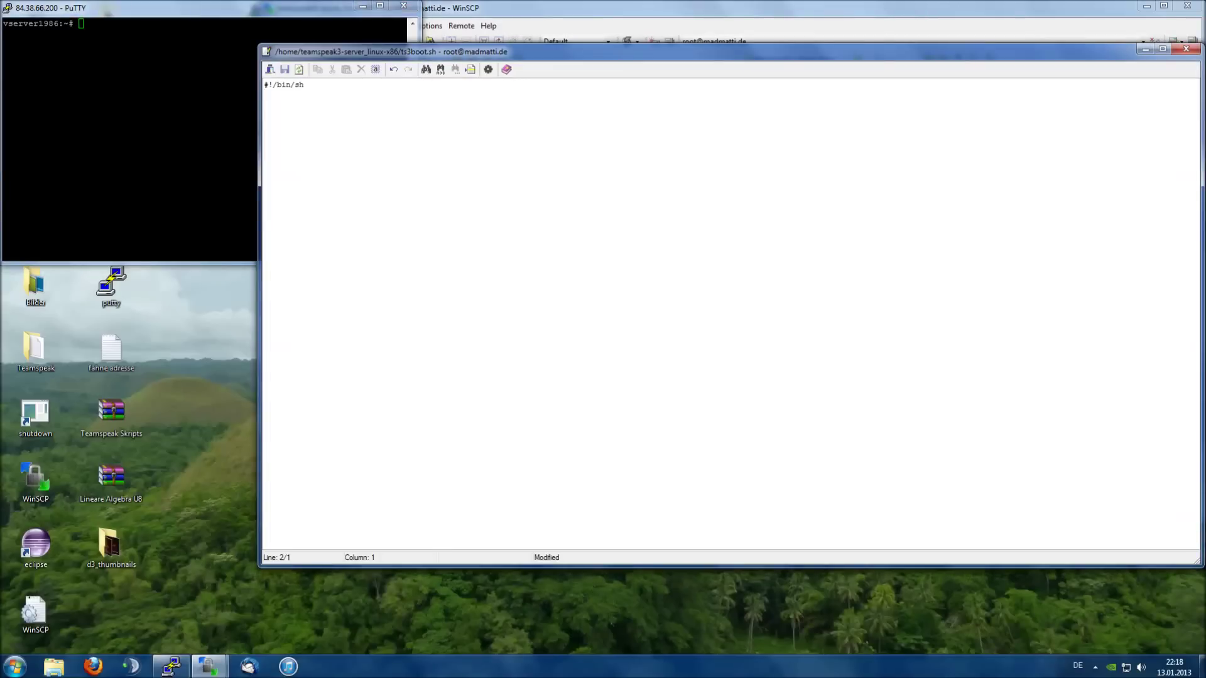
Add the line case "$1" in and a start) branch label below the shebang.
{"action": "type", "text": "case \""}
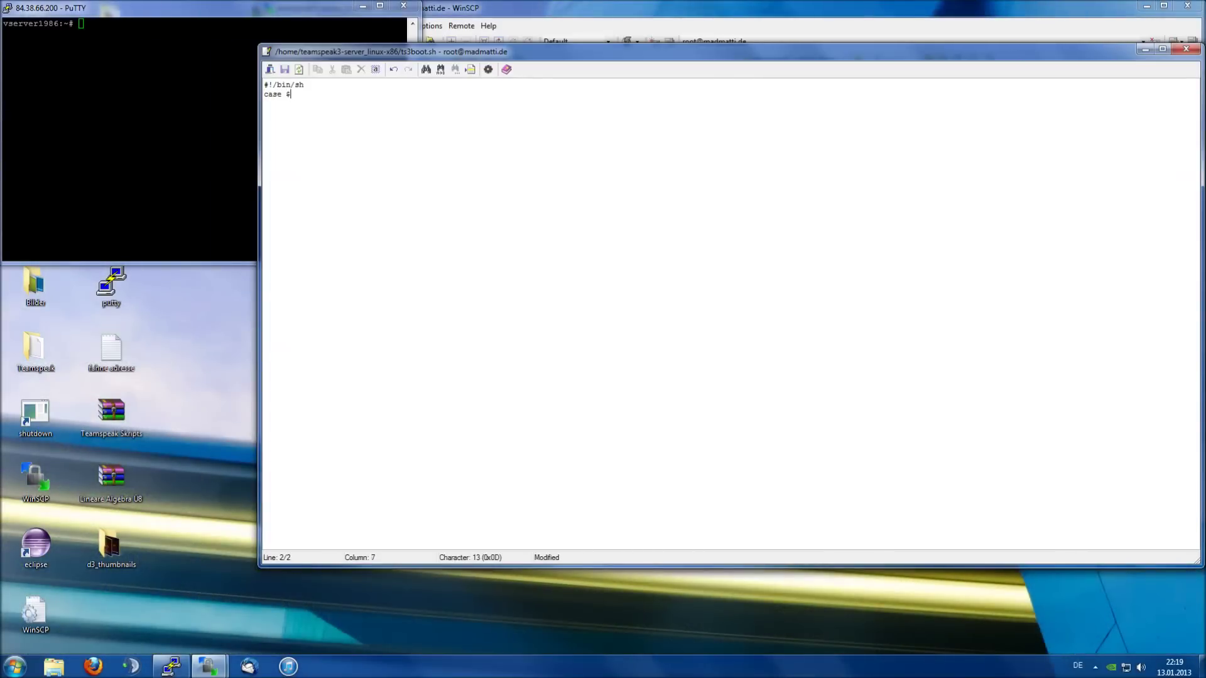
{"action": "type", "text": "$1\" in"}
{"action": "key", "text": "Return"}
{"action": "type", "text": "start)"}
{"action": "key", "text": "Return"}
{"action": "key", "text": "Tab"}
Enter cd /home/ in the start branch and append the remote server folder's path copied from WinSCP.
{"action": "type", "text": "cd /home/"}
{"action": "left_click", "coordinate": [752, 13]}
{"action": "left_click", "coordinate": [844, 76]}
{"action": "key", "text": "ctrl+c"}
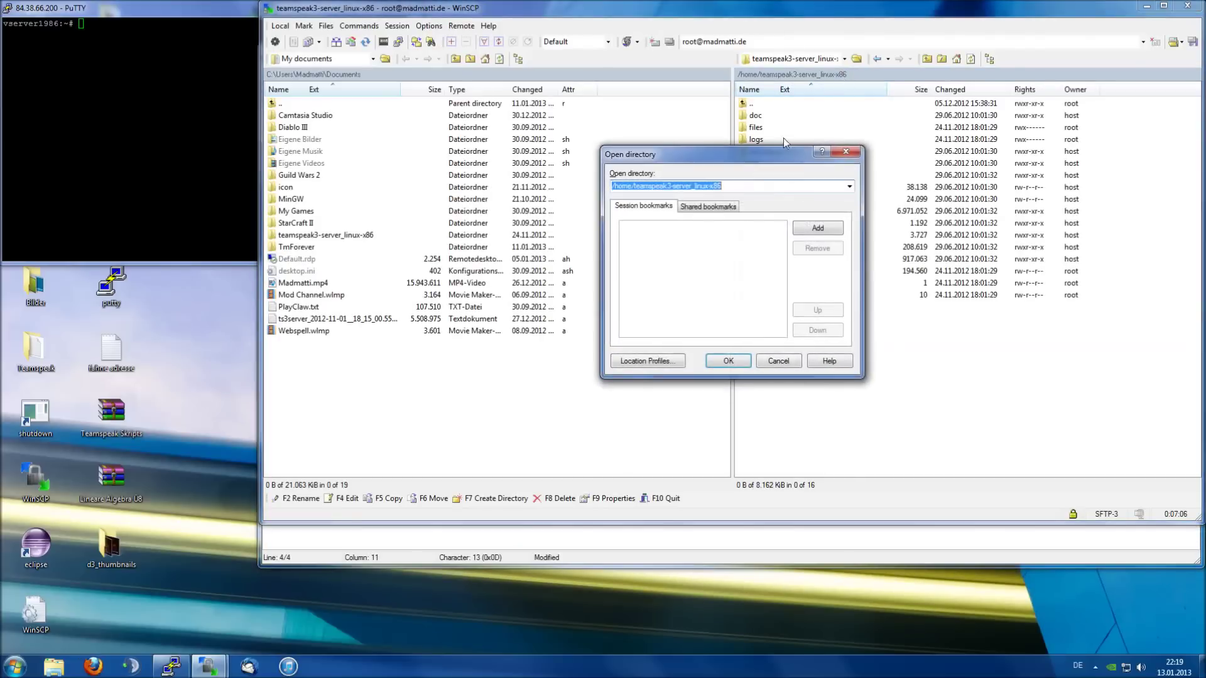
{"action": "left_click", "coordinate": [776, 362]}
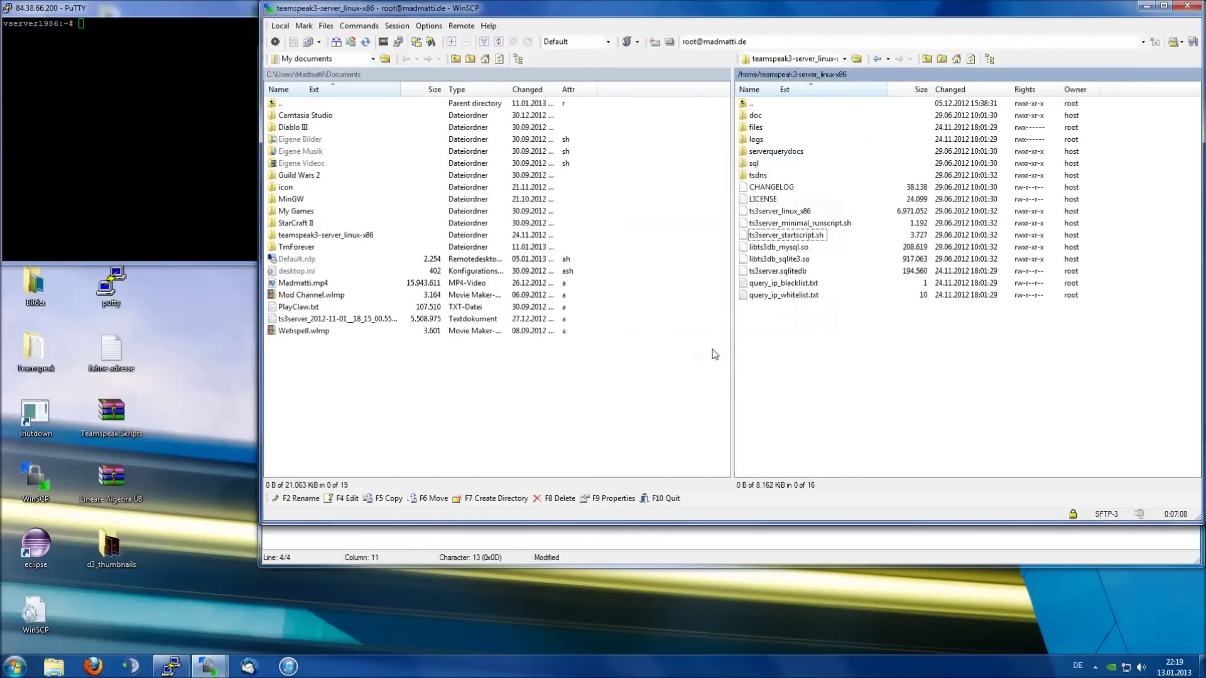
{"action": "left_click", "coordinate": [544, 557]}
{"action": "key", "text": "ctrl+v"}
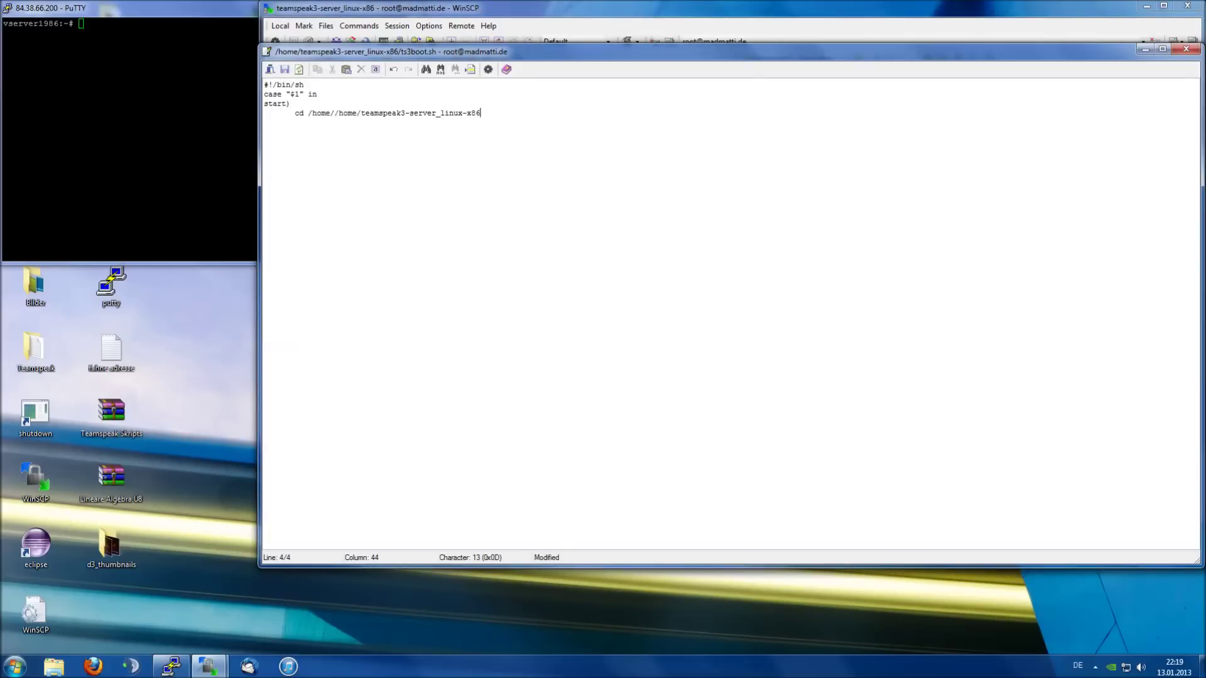
Remove the duplicated /home/ prefix so the line reads cd /home/teamspeak3-server_linux-x86.
{"action": "left_click", "coordinate": [334, 114]}
{"action": "key", "text": "BackSpace"}
{"action": "key", "text": "BackSpace"}
{"action": "key", "text": "BackSpace"}
{"action": "key", "text": "BackSpace"}
{"action": "key", "text": "BackSpace"}
{"action": "key", "text": "BackSpace"}
{"action": "left_click", "coordinate": [454, 113]}
{"action": "left_click_drag", "start_coordinate": [326, 114], "coordinate": [335, 113]}
{"action": "left_click", "coordinate": [335, 114]}
{"action": "left_click", "coordinate": [454, 114]}
Add the indented line ./ts3server_startscript.sh start below the cd command, using the script's file name copied from WinSCP.
{"action": "key", "text": "Return"}
{"action": "key", "text": "Tab"}
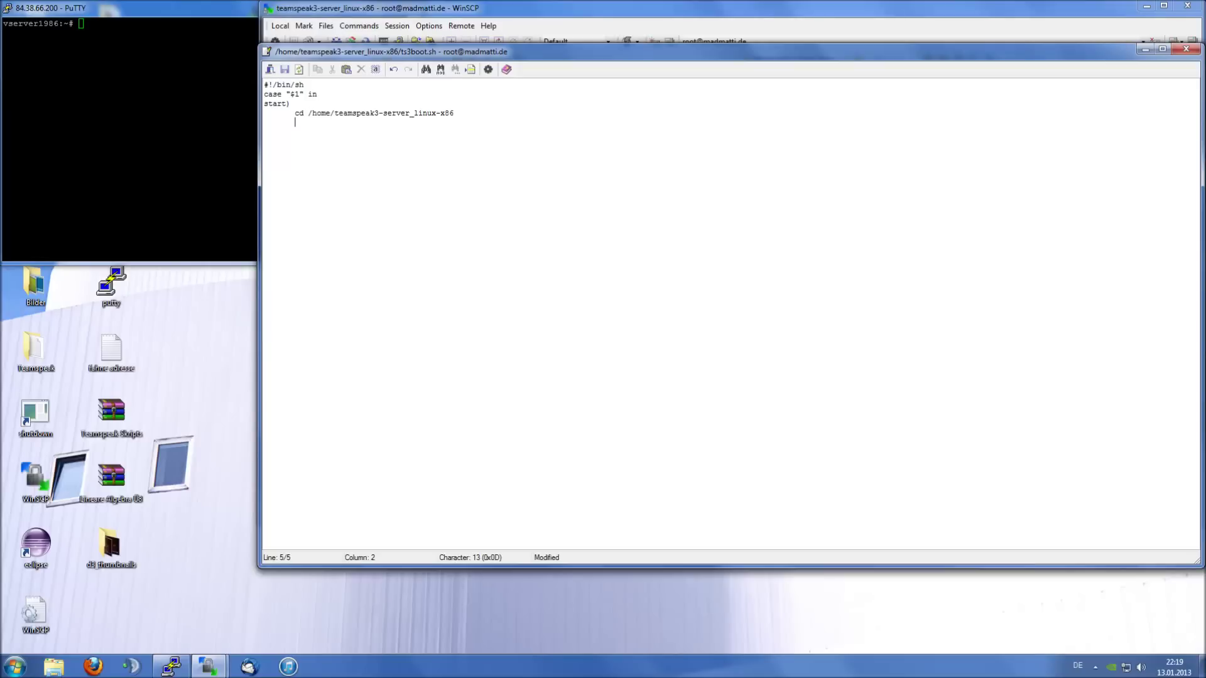
{"action": "type", "text": "./ts3"}
{"action": "left_click", "coordinate": [737, 15]}
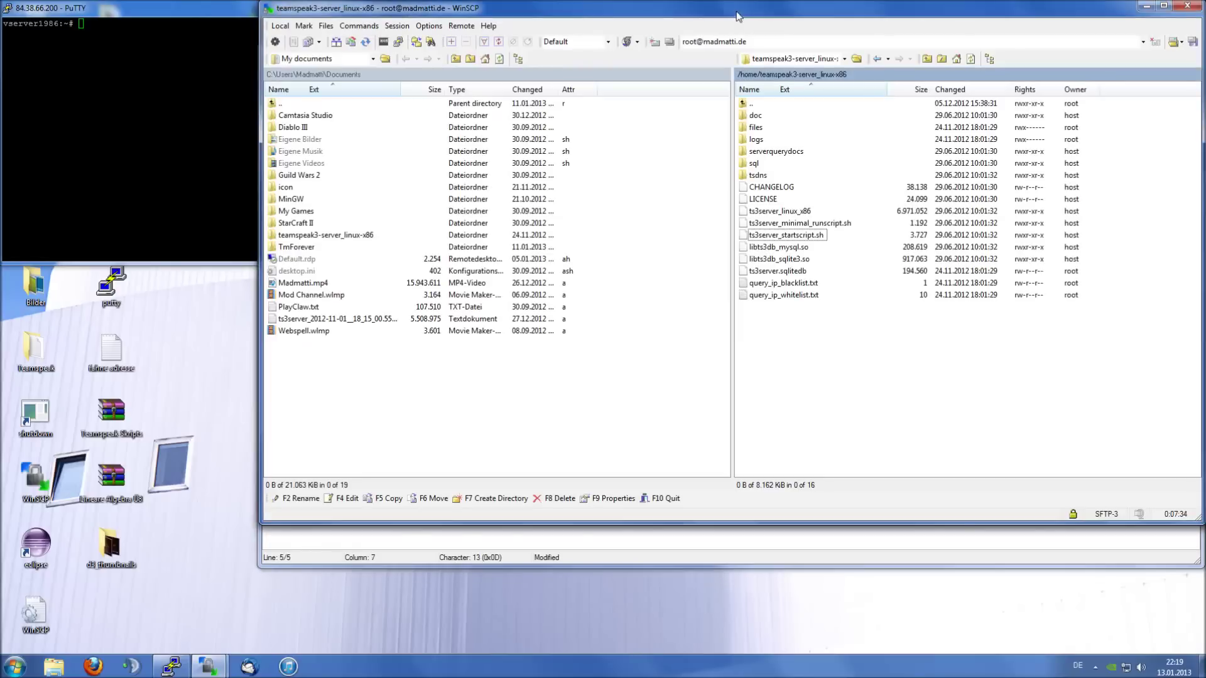
{"action": "left_click", "coordinate": [806, 236]}
{"action": "key", "text": "ctrl+c"}
{"action": "key", "text": "F2"}
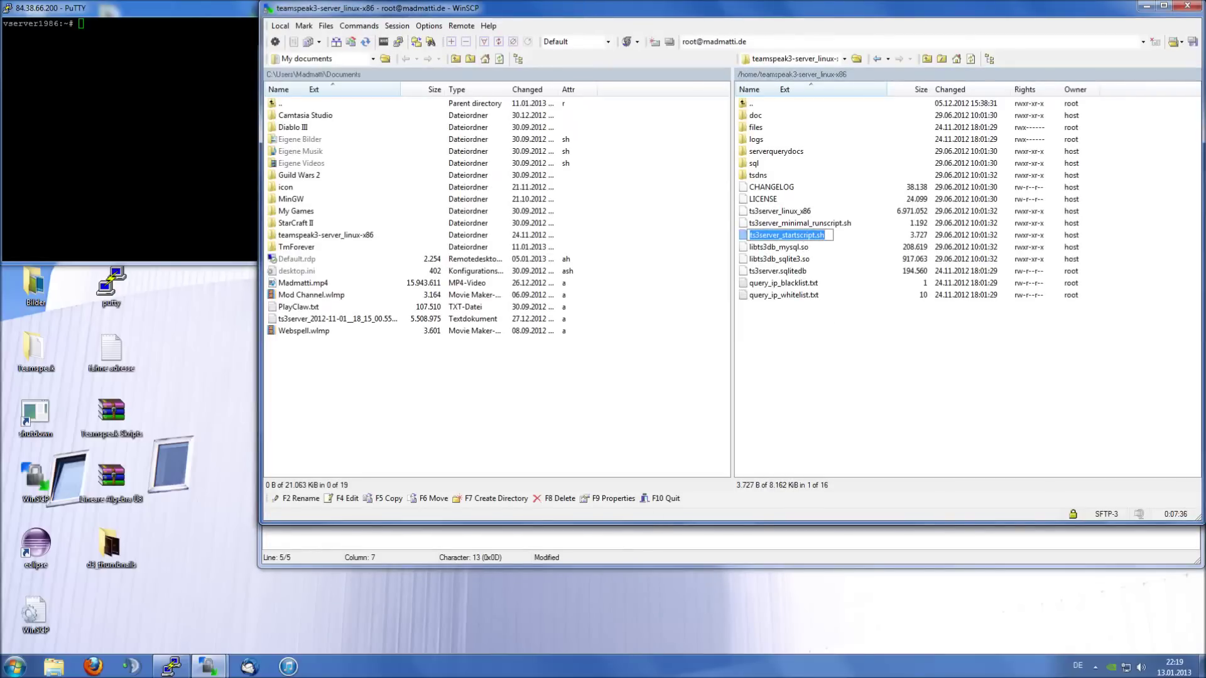
{"action": "key", "text": "alt+Tab"}
{"action": "key", "text": "BackSpace"}
{"action": "key", "text": "BackSpace"}
{"action": "key", "text": "BackSpace"}
{"action": "key", "text": "BackSpace"}
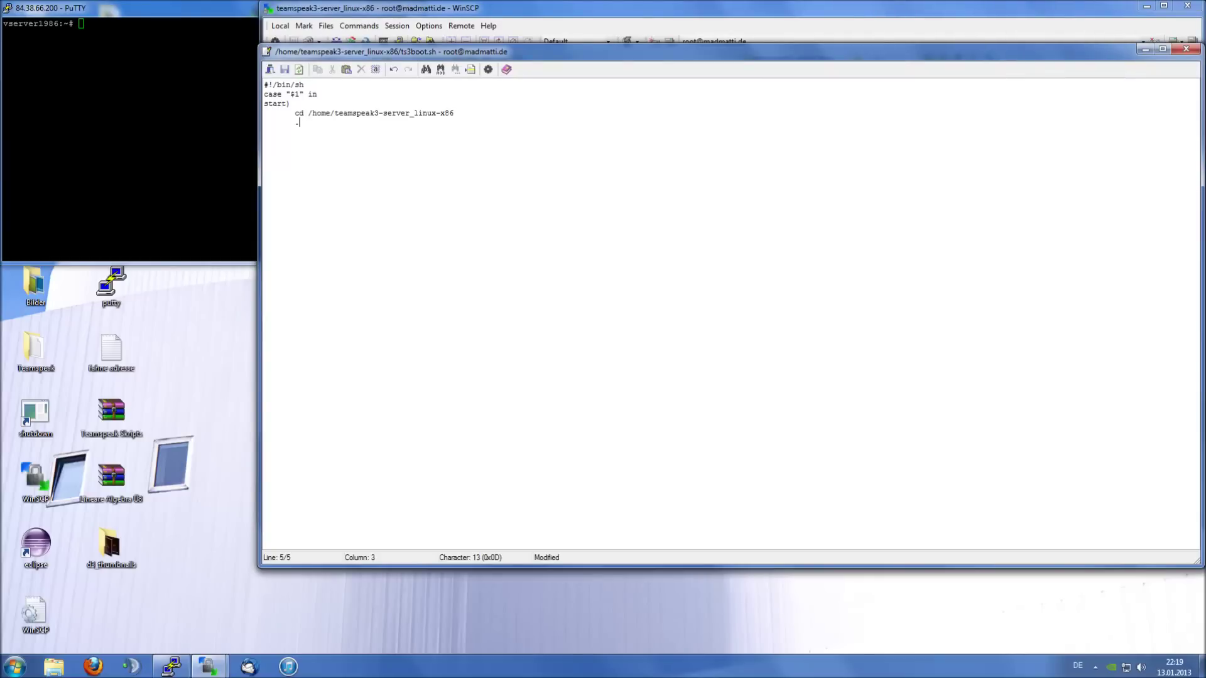
{"action": "type", "text": "/"}
{"action": "key", "text": "ctrl+v"}
{"action": "type", "text": "start"}
Close the start branch with ;; and add an unindented stop) branch label below it.
{"action": "key", "text": "Return"}
{"action": "type", "text": ";;"}
{"action": "left_click_drag", "start_coordinate": [353, 122], "coordinate": [405, 123]}
{"action": "left_click", "coordinate": [304, 132]}
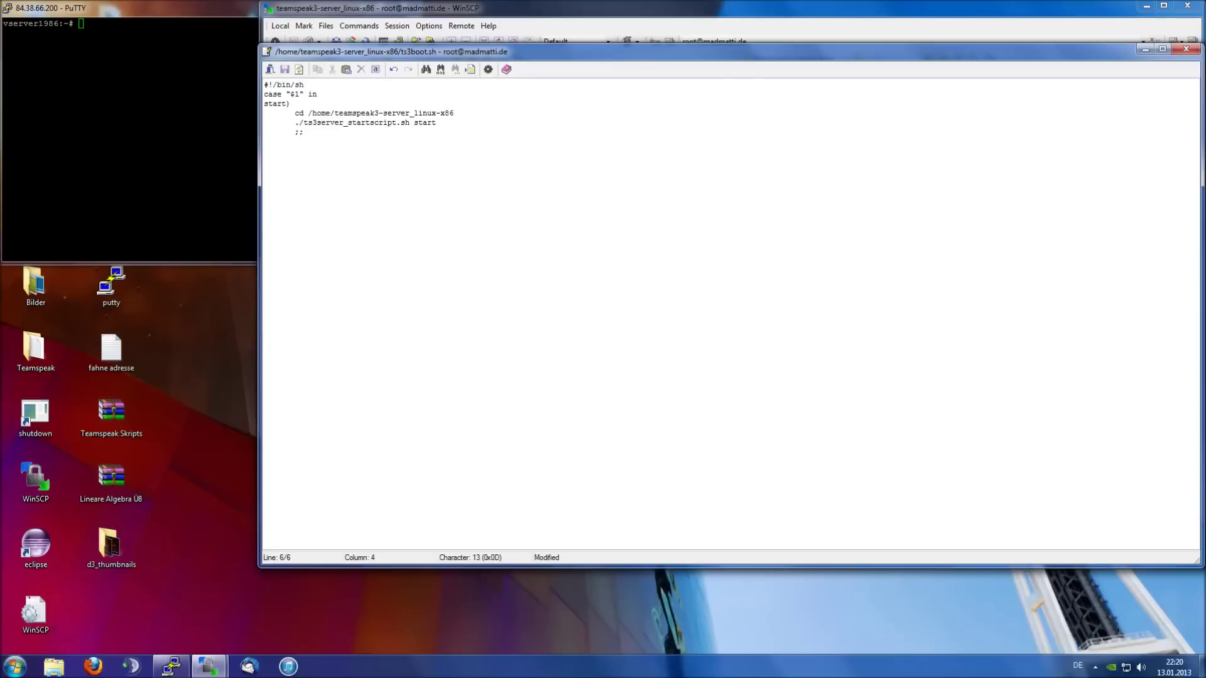
{"action": "key", "text": "Return"}
{"action": "key", "text": "BackSpace"}
{"action": "type", "text": "stop)"}
Copy the cd /home/teamspeak3-server_linux-x86 line from the start branch into the stop branch.
{"action": "double_click", "coordinate": [365, 114]}
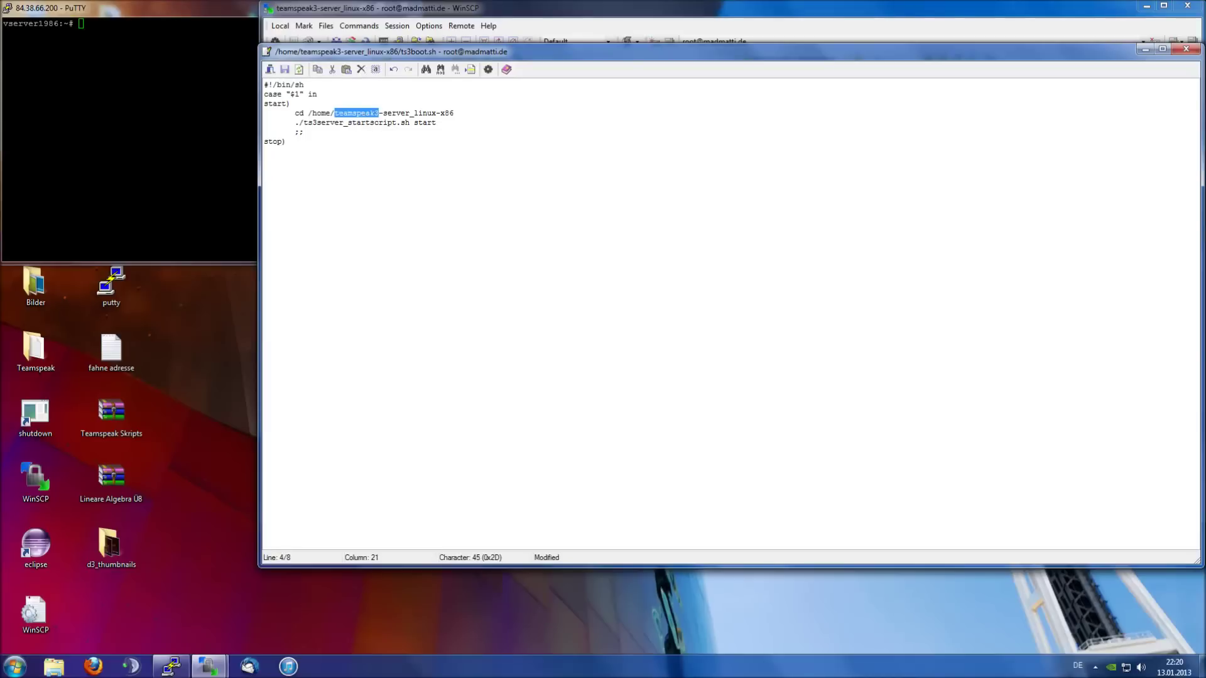
{"action": "left_click_drag", "start_coordinate": [295, 113], "coordinate": [459, 114]}
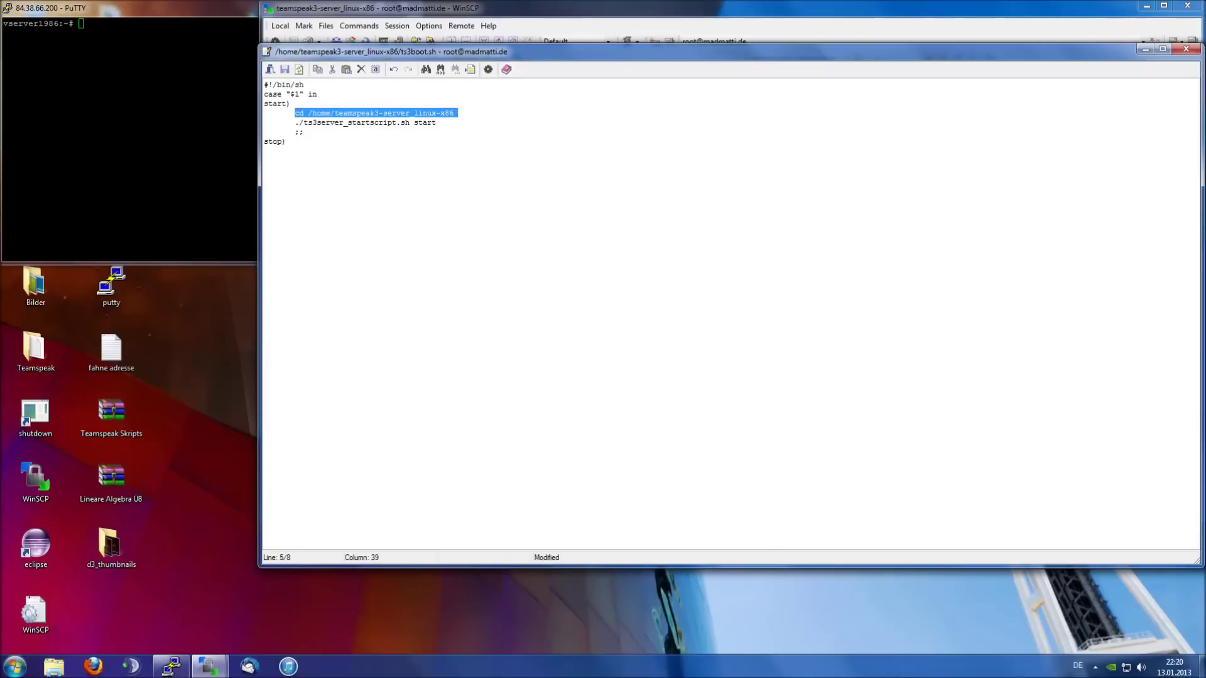
{"action": "left_click", "coordinate": [296, 151]}
{"action": "type", "text": "cd /home/teamspeak3-server_linux-x86"}
{"action": "key", "text": "Tab"}
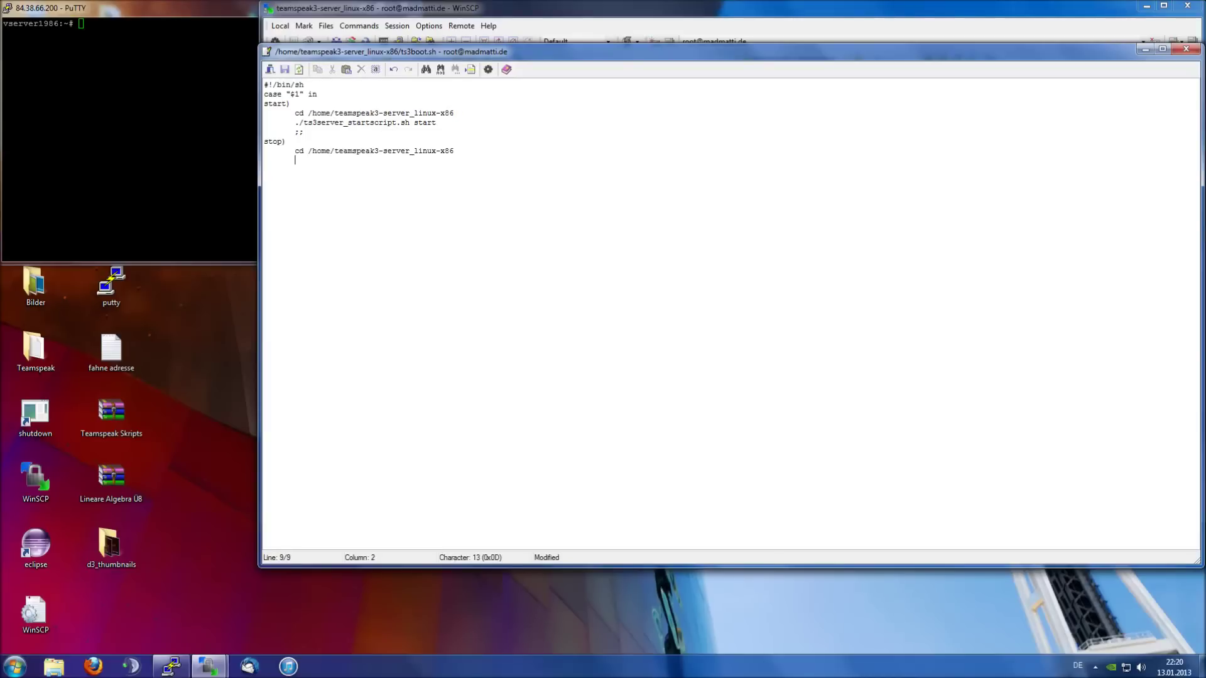
Copy the ./ts3server_startscript.sh start line into the stop branch below its cd command.
{"action": "type", "text": "./"}
{"action": "triple_click", "coordinate": [399, 123]}
{"action": "key", "text": "ctrl+c"}
{"action": "left_click", "coordinate": [305, 160]}
{"action": "key", "text": "BackSpace"}
{"action": "key", "text": "BackSpace"}
{"action": "key", "text": "BackSpace"}
{"action": "key", "text": "BackSpace"}
{"action": "key", "text": "Return"}
{"action": "key", "text": "ctrl+v"}
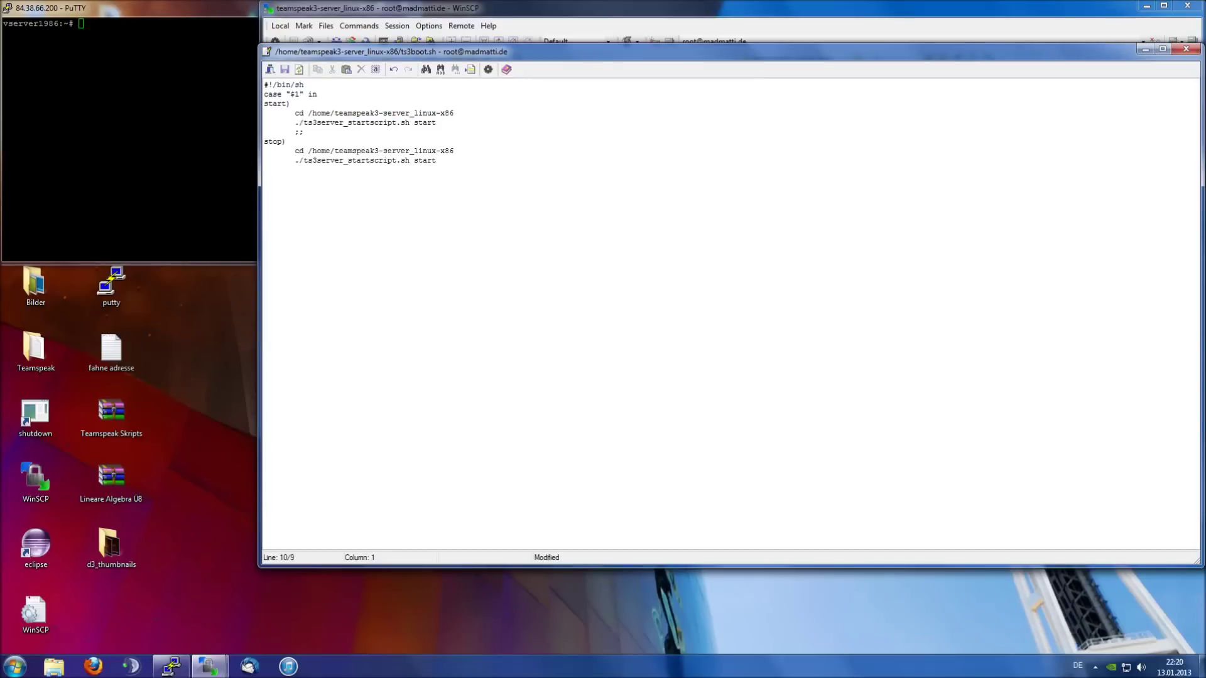
Change the copied script call's argument to stop and close the stop branch with ;;.
{"action": "key", "text": "BackSpace"}
{"action": "key", "text": "BackSpace"}
{"action": "key", "text": "BackSpace"}
{"action": "key", "text": "BackSpace"}
{"action": "type", "text": "op"}
{"action": "key", "text": "Return"}
{"action": "type", "text": ";;"}
{"action": "left_click", "coordinate": [295, 123]}
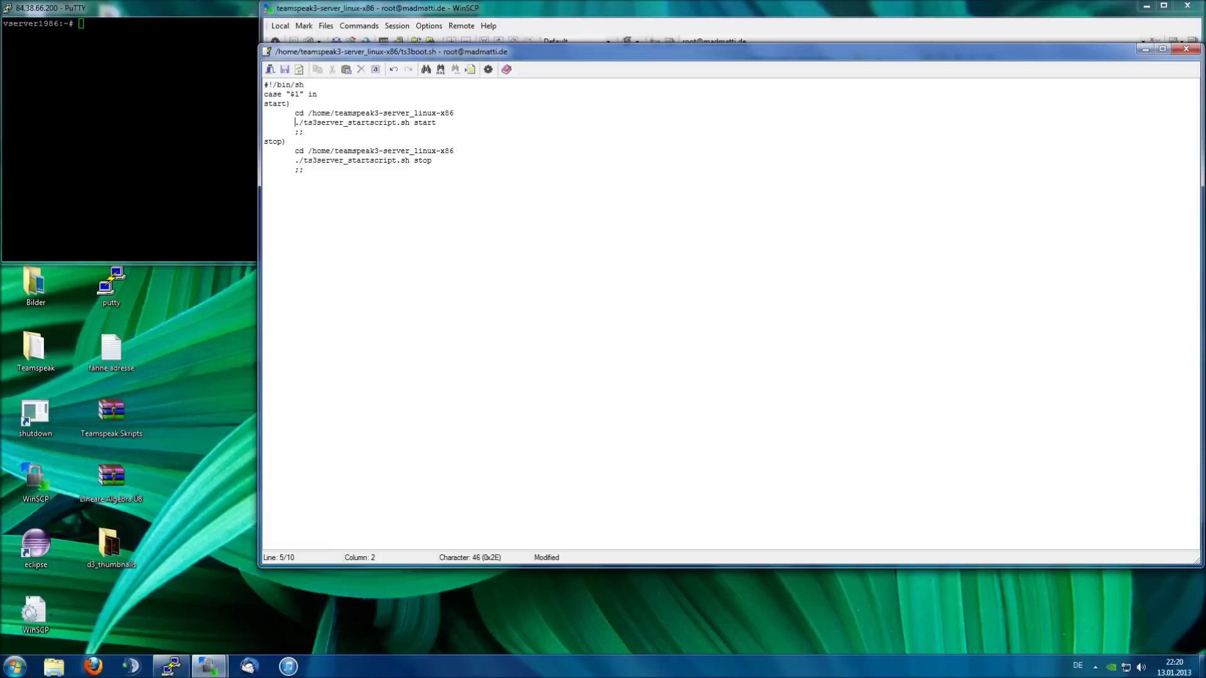
Wrap the start branch's ./ts3server_startscript.sh start call in su ts3 -c with double quotes around the command.
{"action": "type", "text": "su"}
{"action": "type", "text": " host"}
{"action": "key", "text": "BackSpace"}
{"action": "key", "text": "BackSpace"}
{"action": "key", "text": "BackSpace"}
{"action": "key", "text": "BackSpace"}
{"action": "type", "text": "ts3"}
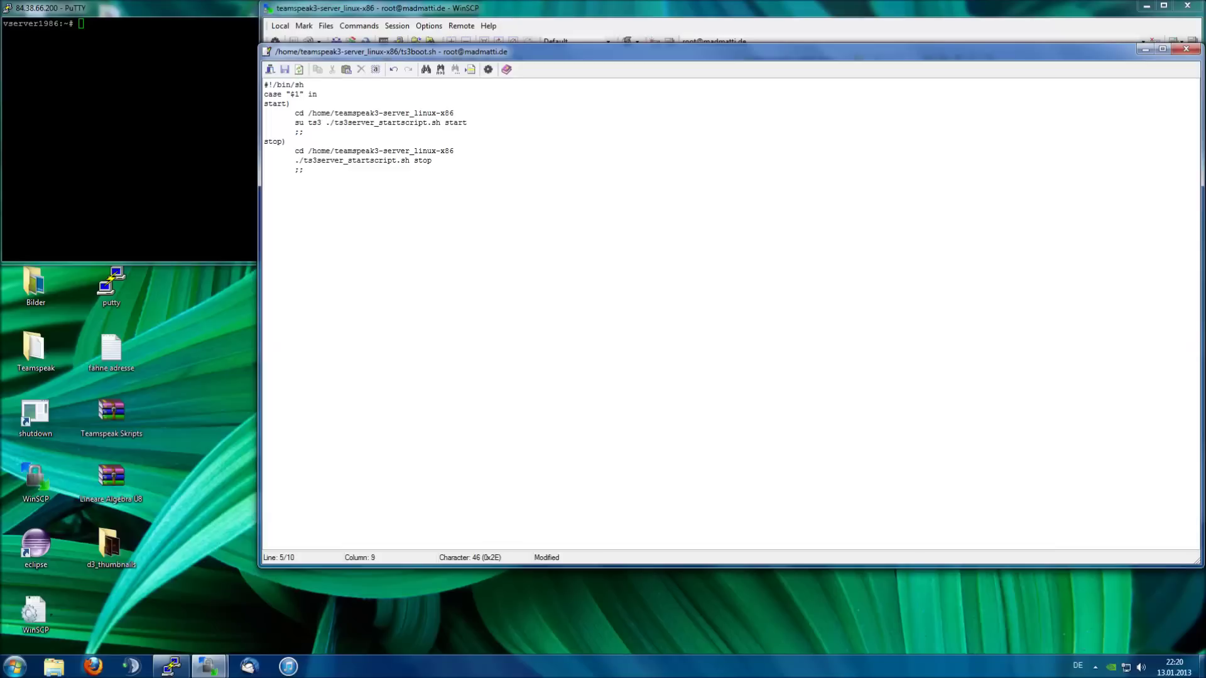
{"action": "type", "text": " -c \""}
{"action": "type", "text": "\""}
{"action": "left_click", "coordinate": [348, 122]}
{"action": "left_click_drag", "start_coordinate": [348, 122], "coordinate": [486, 122]}
{"action": "left_click", "coordinate": [485, 122]}
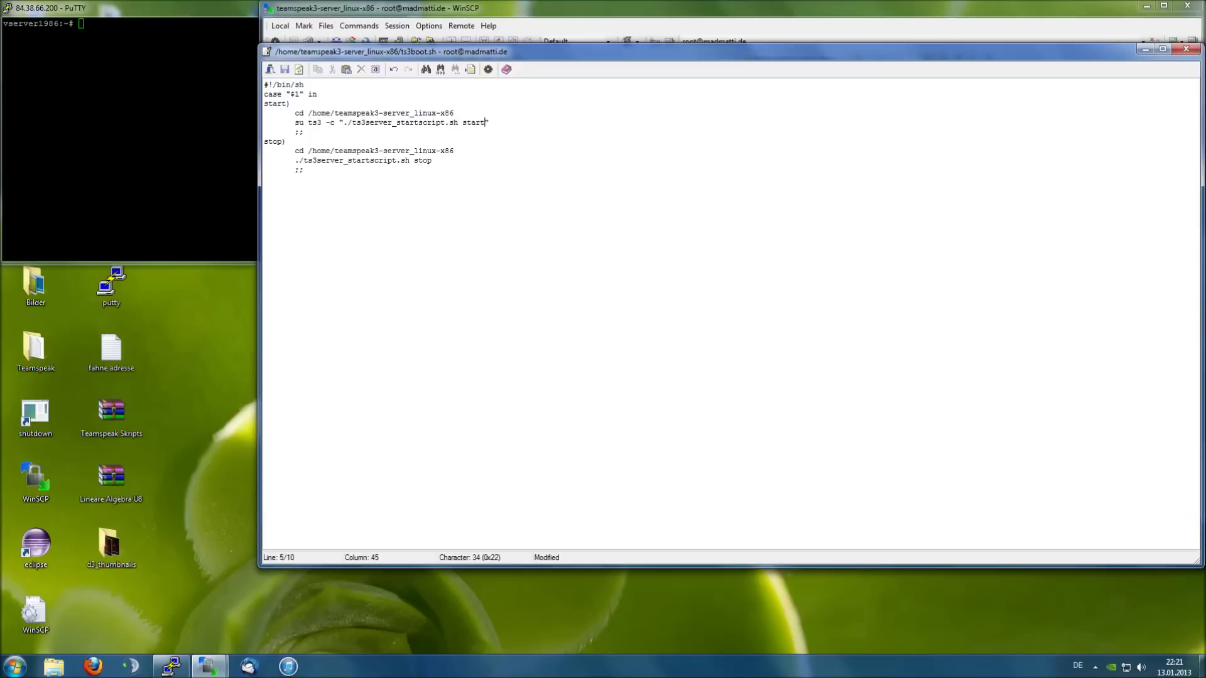
Wrap the stop branch's ./ts3server_startscript.sh stop call in su ts3 -c with double quotes around the command.
{"action": "left_click", "coordinate": [330, 123]}
{"action": "left_click", "coordinate": [295, 170]}
{"action": "left_click", "coordinate": [295, 160]}
{"action": "type", "text": "su ts3 -c"}
{"action": "type", "text": " \""}
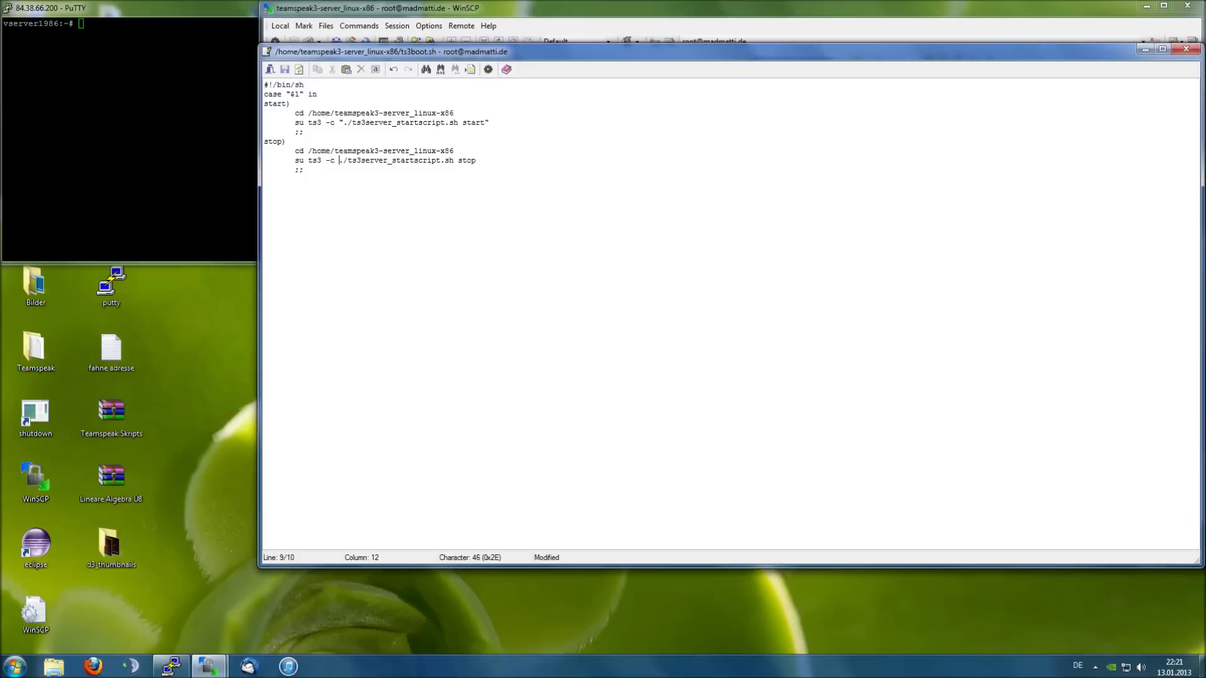
{"action": "type", "text": "\""}
{"action": "key", "text": "Down"}
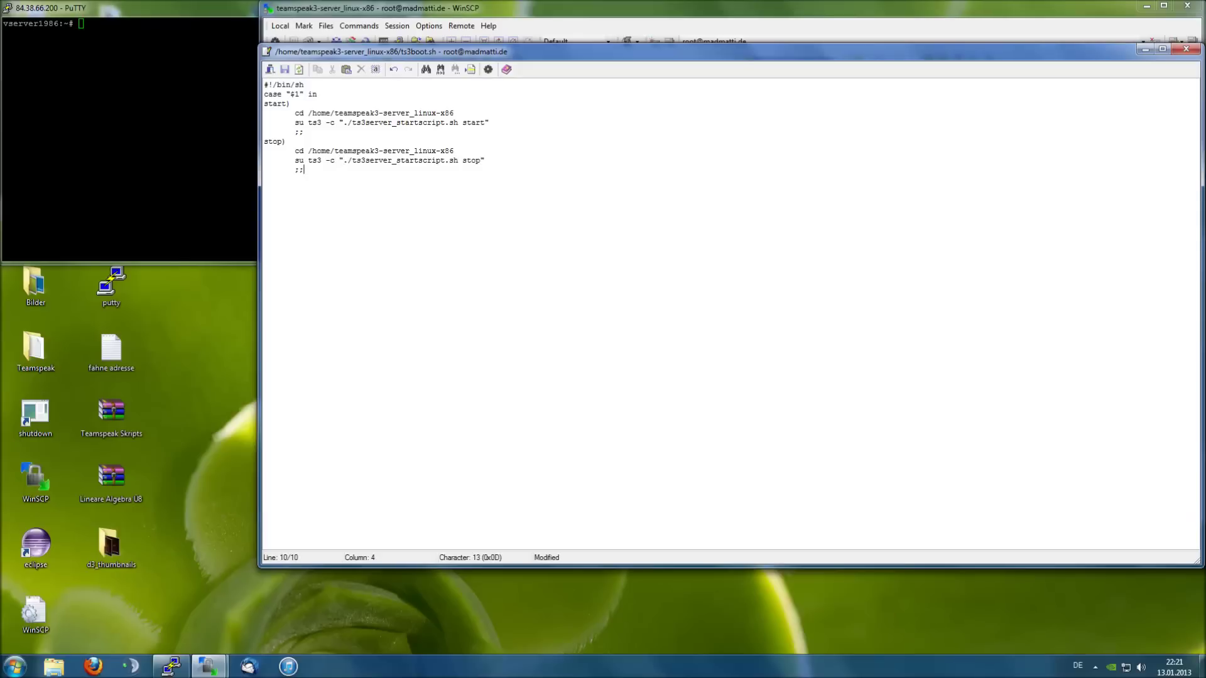
End the script with esac and exit 0 on separate unindented lines below the stop branch, and save it.
{"action": "left_click", "coordinate": [284, 69]}
{"action": "key", "text": "Return"}
{"action": "type", "text": "esac"}
{"action": "key", "text": "Return"}
{"action": "type", "text": "exit 0"}
{"action": "key", "text": "ctrl+s"}
Insert a *) default branch above esac that runs echo "$0 (start|stop|restart)".
{"action": "key", "text": "Return"}
{"action": "type", "text": "*)"}
{"action": "key", "text": "Return"}
{"action": "key", "text": "Tab"}
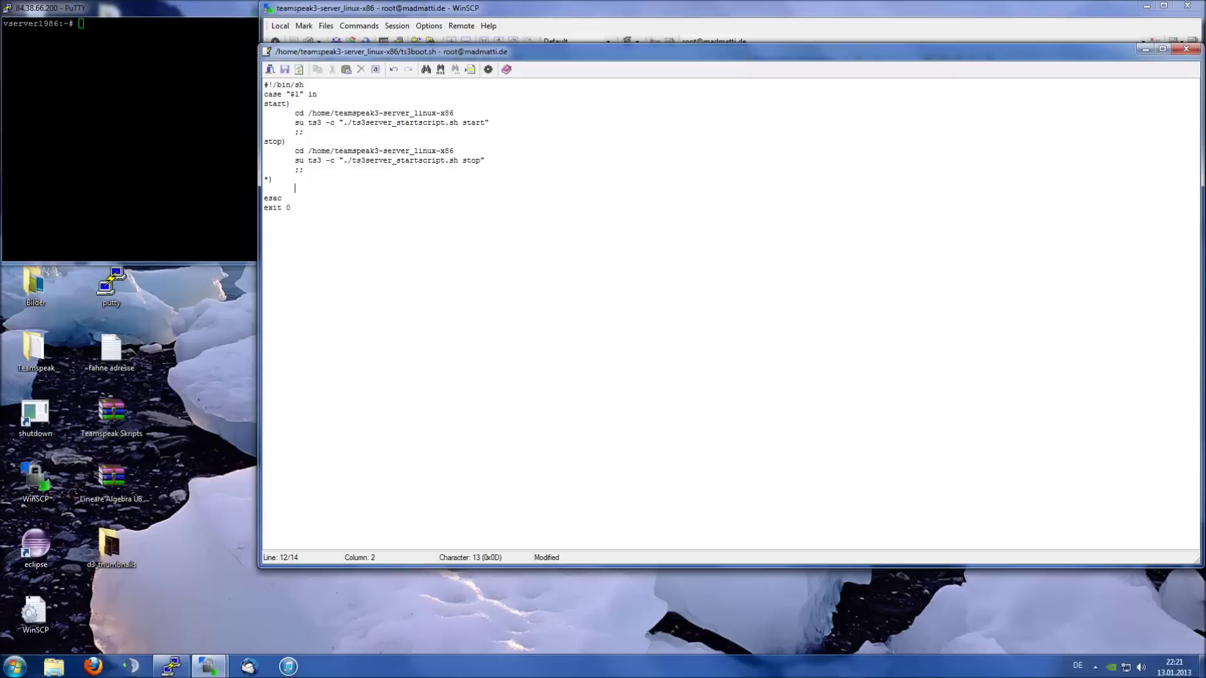
{"action": "type", "text": "$0"}
{"action": "key", "text": "Home"}
{"action": "type", "text": "echo \""}
{"action": "key", "text": "End"}
{"action": "type", "text": "(start|stop|restart)"}
Remove the |restart option from the echo text so the line reads echo "$0 (start|stop)".
{"action": "left_click_drag", "start_coordinate": [295, 189], "coordinate": [329, 189]}
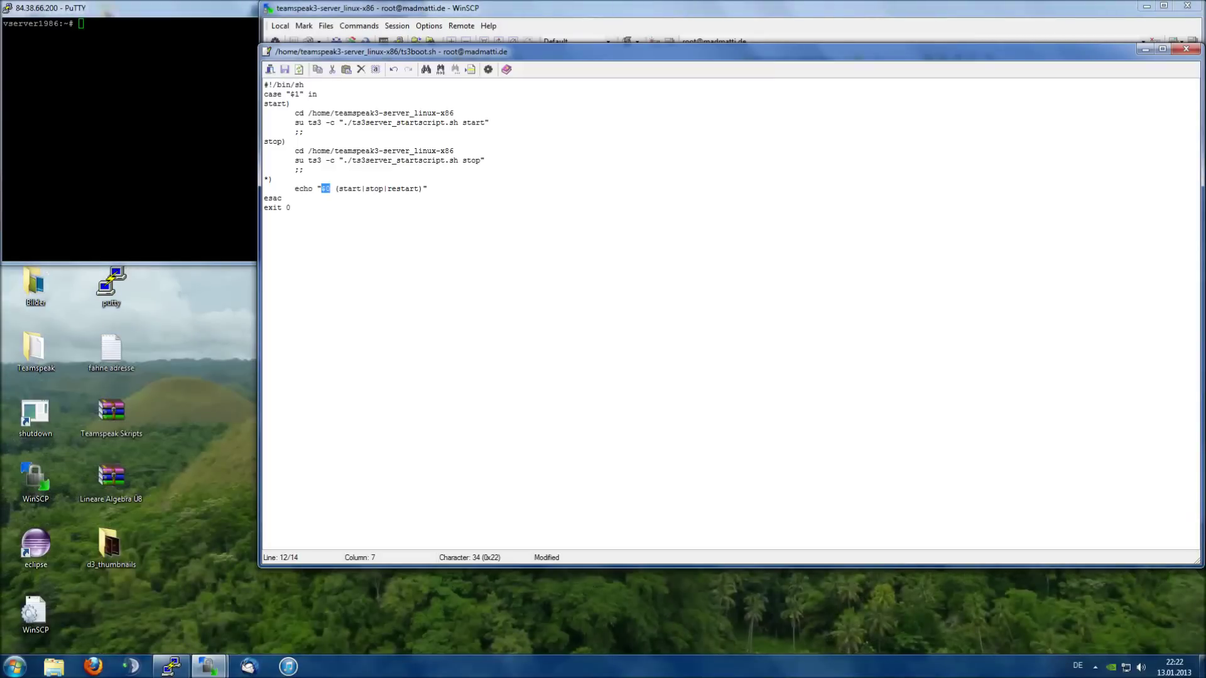
{"action": "left_click_drag", "start_coordinate": [338, 189], "coordinate": [347, 189]}
{"action": "left_click", "coordinate": [349, 189]}
{"action": "left_click", "coordinate": [322, 189]}
{"action": "key", "text": "Down"}
{"action": "left_click_drag", "start_coordinate": [388, 188], "coordinate": [415, 189]}
{"action": "key", "text": "Delete"}
{"action": "key", "text": "Delete"}
{"action": "key", "text": "BackSpace"}
Add exit 1 and ;; below the echo line in the default branch, save the script and close the editor.
{"action": "left_click_drag", "start_coordinate": [339, 188], "coordinate": [384, 189]}
{"action": "left_click", "coordinate": [291, 207]}
{"action": "left_click", "coordinate": [392, 188]}
{"action": "key", "text": "Return"}
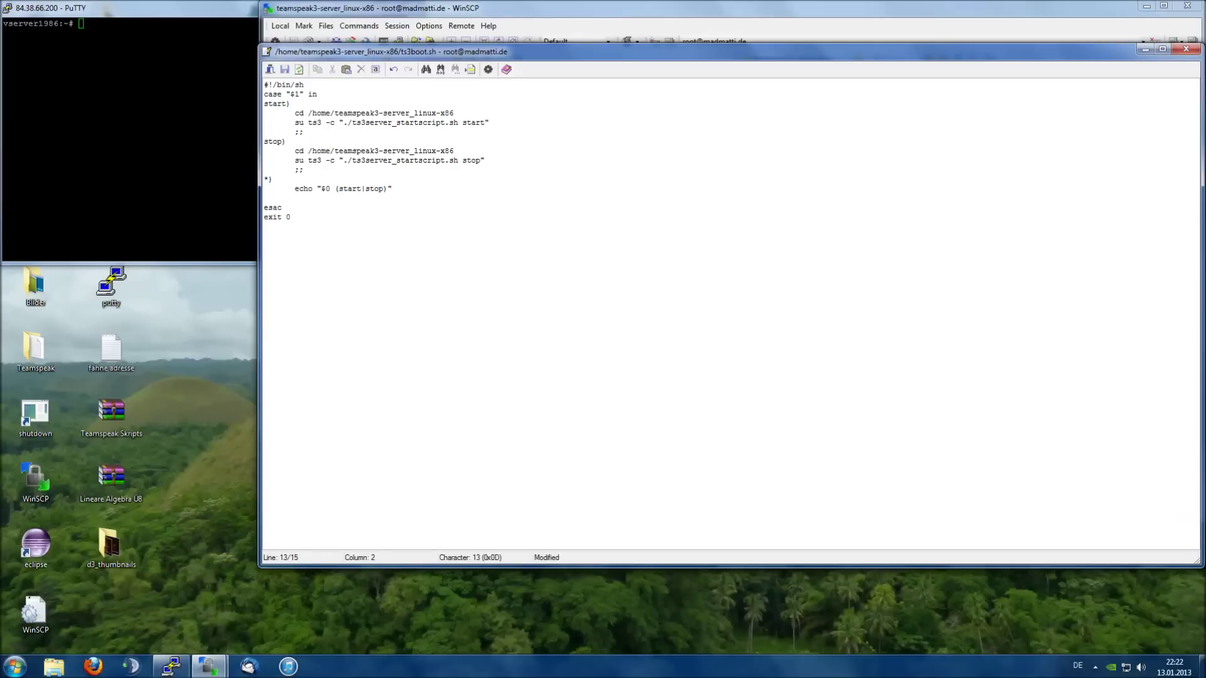
{"action": "type", "text": "exit 1"}
{"action": "key", "text": "Return"}
{"action": "type", "text": ";;"}
{"action": "key", "text": "ctrl+s"}
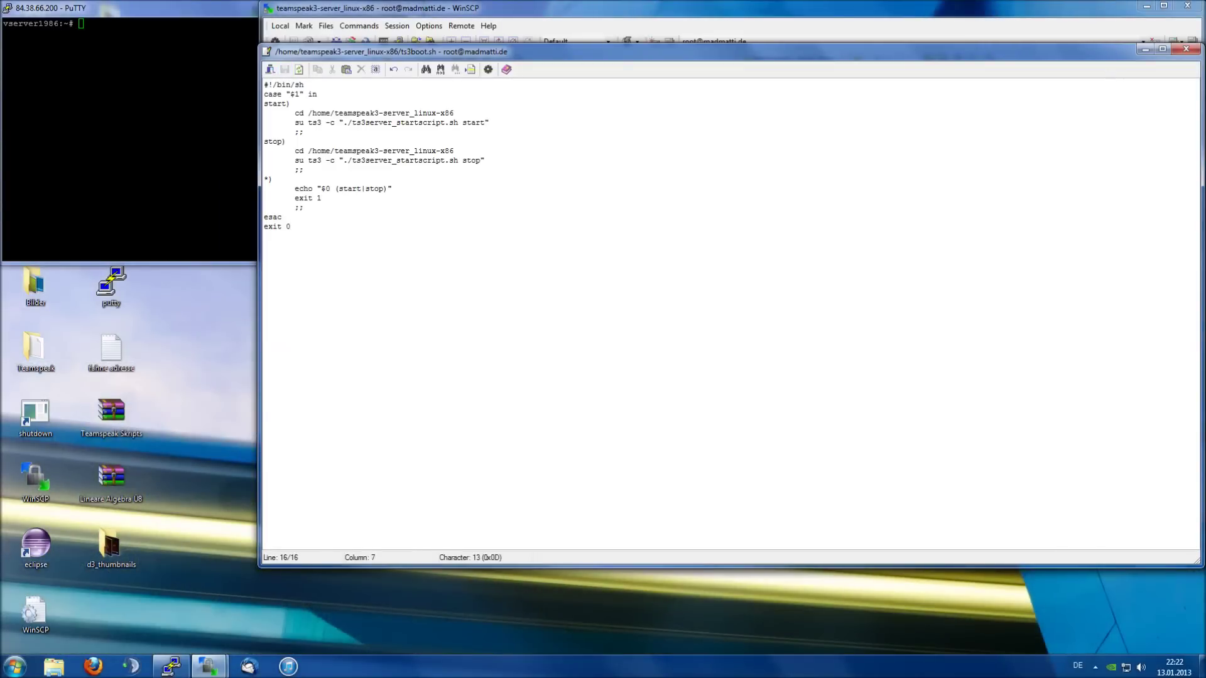
{"action": "left_click", "coordinate": [1186, 49]}
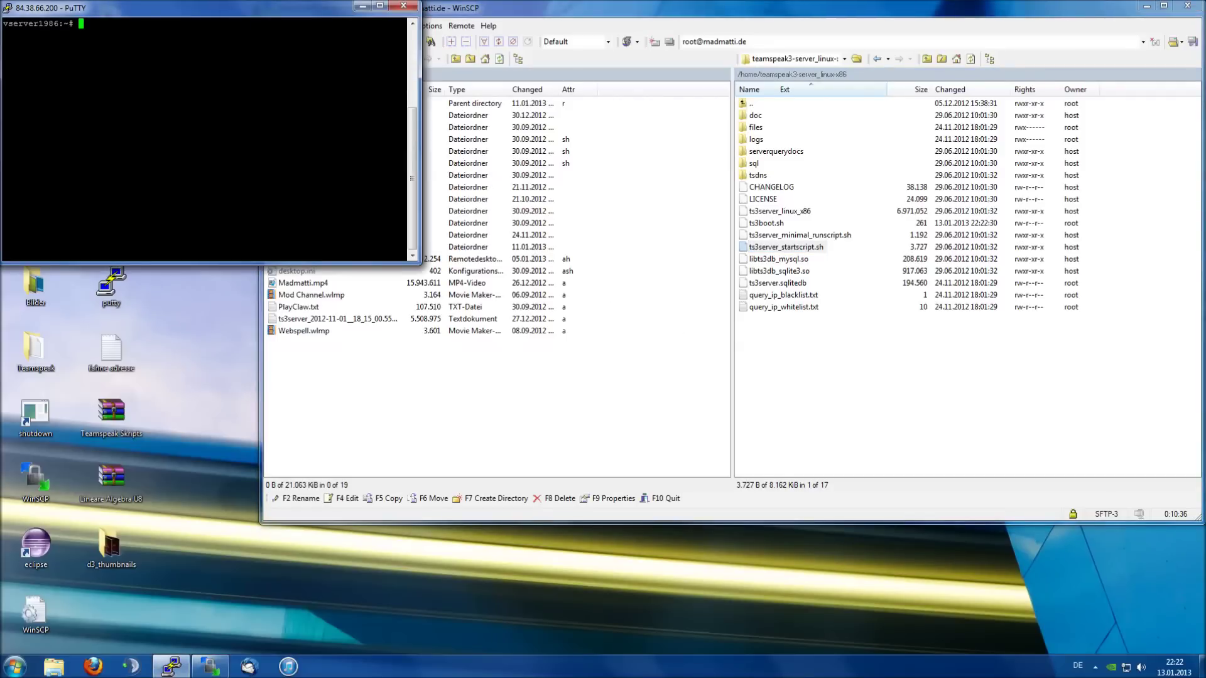
Change to the /home directory and into teamspeak3-server_linux-x86 in the PuTTY terminal.
{"action": "type", "text": "cd /home/"}
{"action": "key", "text": "BackSpace"}
{"action": "key", "text": "Return"}
{"action": "type", "text": "cd te"}
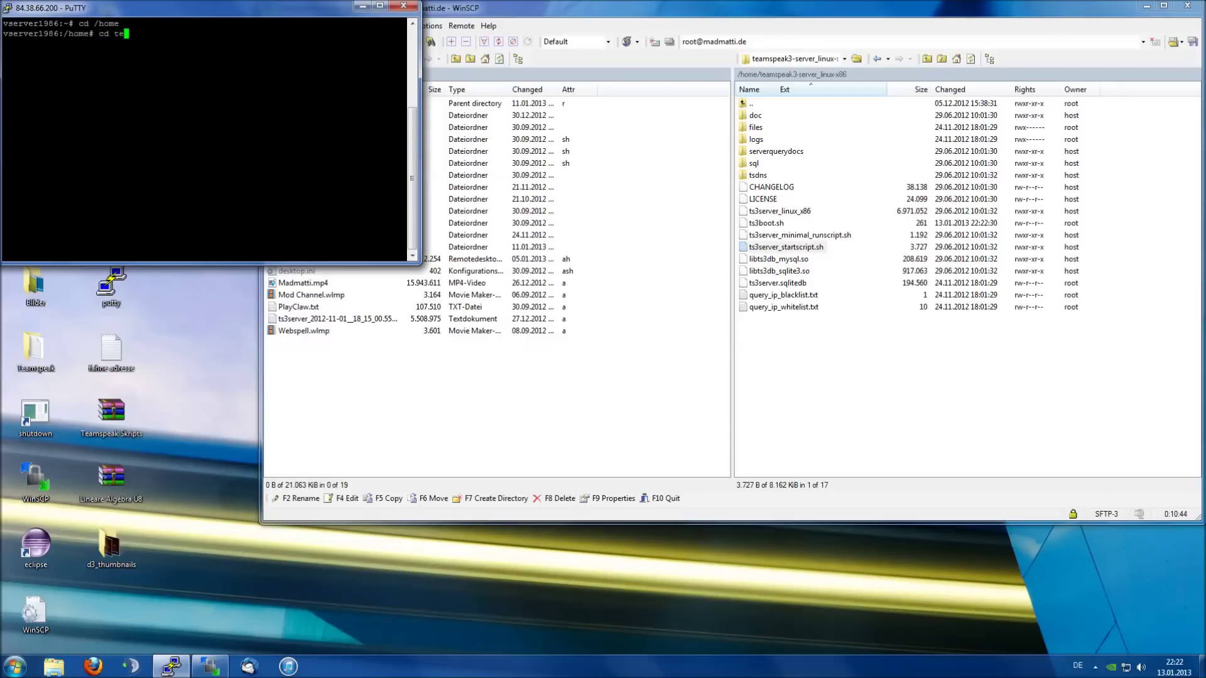
{"action": "type", "text": "amspeak3-s"}
{"action": "key", "text": "Tab"}
{"action": "key", "text": "Return"}
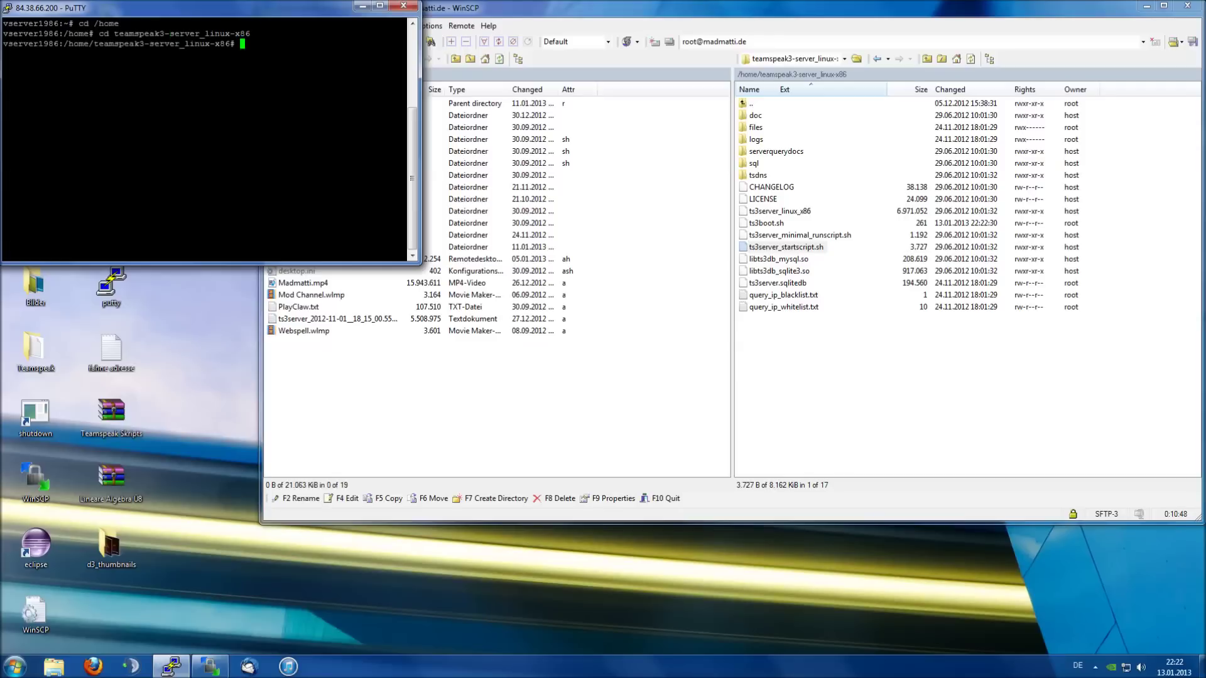
Make the script executable with chmod +x ts3boot.sh.
{"action": "type", "text": "chm"}
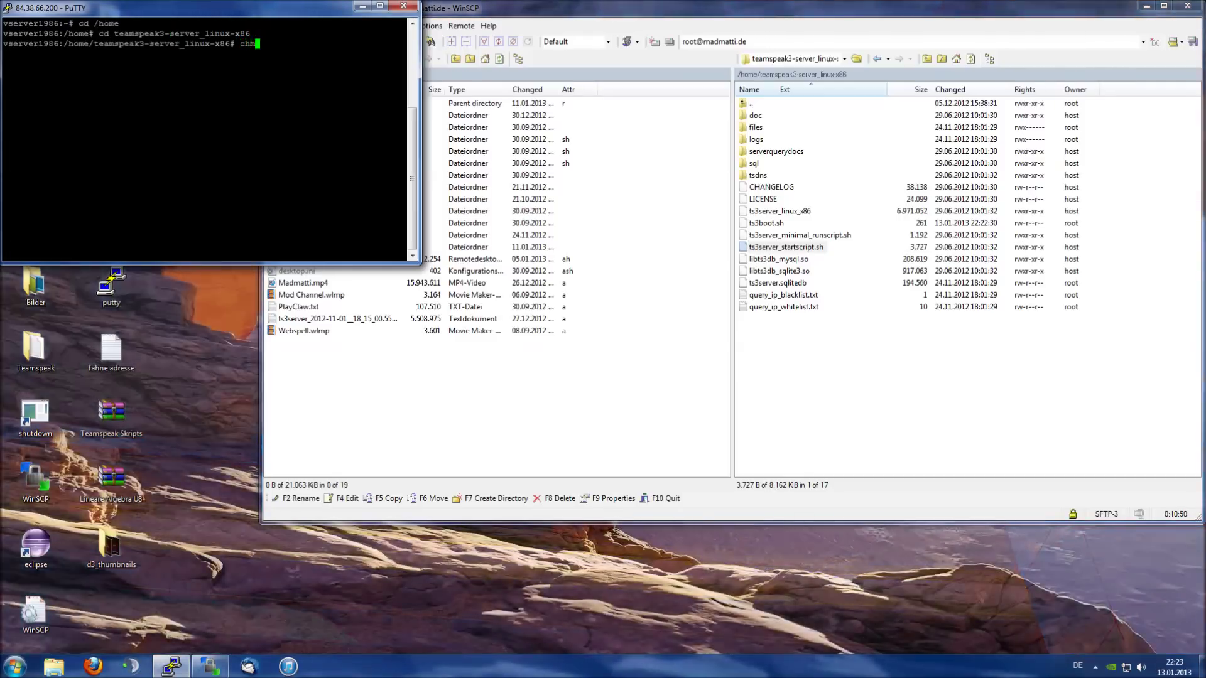
{"action": "type", "text": "od +x "}
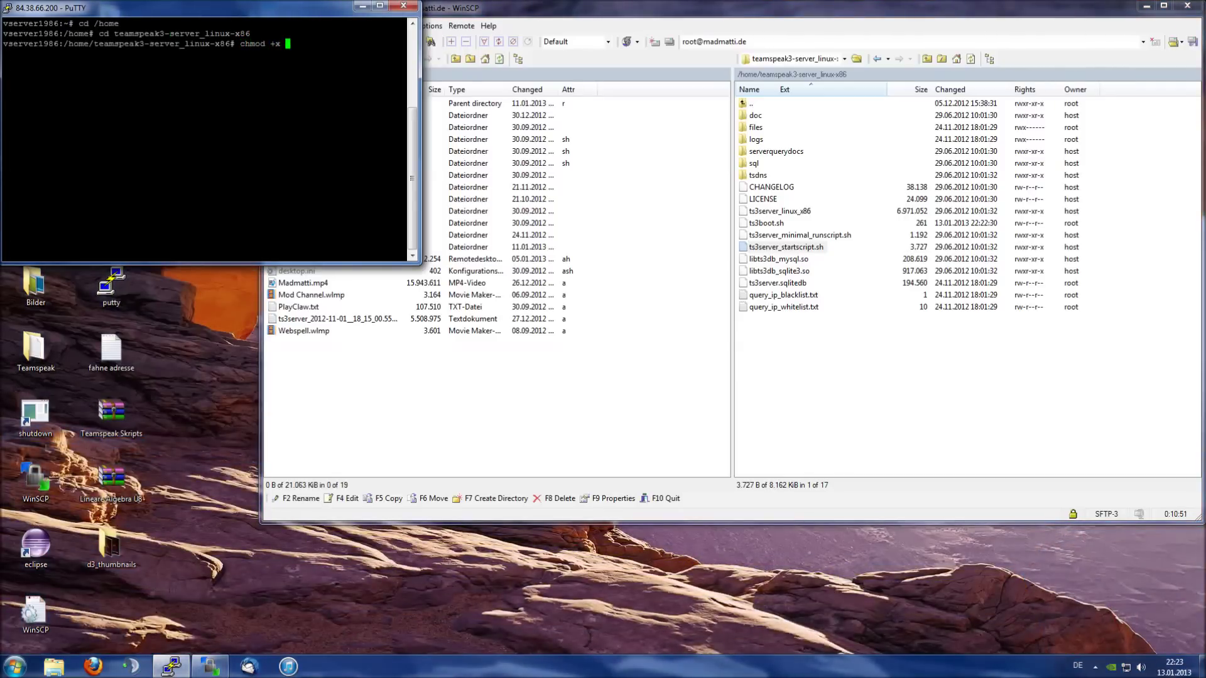
{"action": "type", "text": "ts3boot.sh"}
{"action": "key", "text": "Return"}
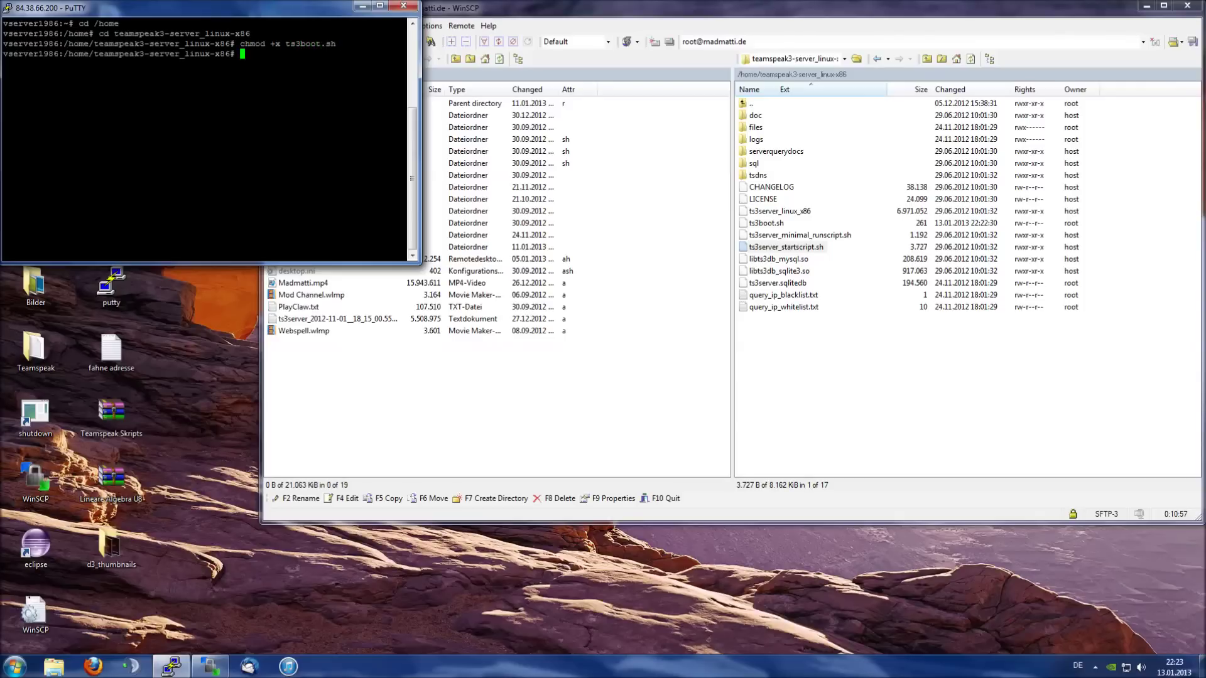
{"action": "type", "text": "./ts3b"}
{"action": "key", "text": "Tab"}
{"action": "type", "text": "stop"}
Switch to WinSCP and go up to the server's /home directory.
{"action": "double_click", "coordinate": [751, 104]}
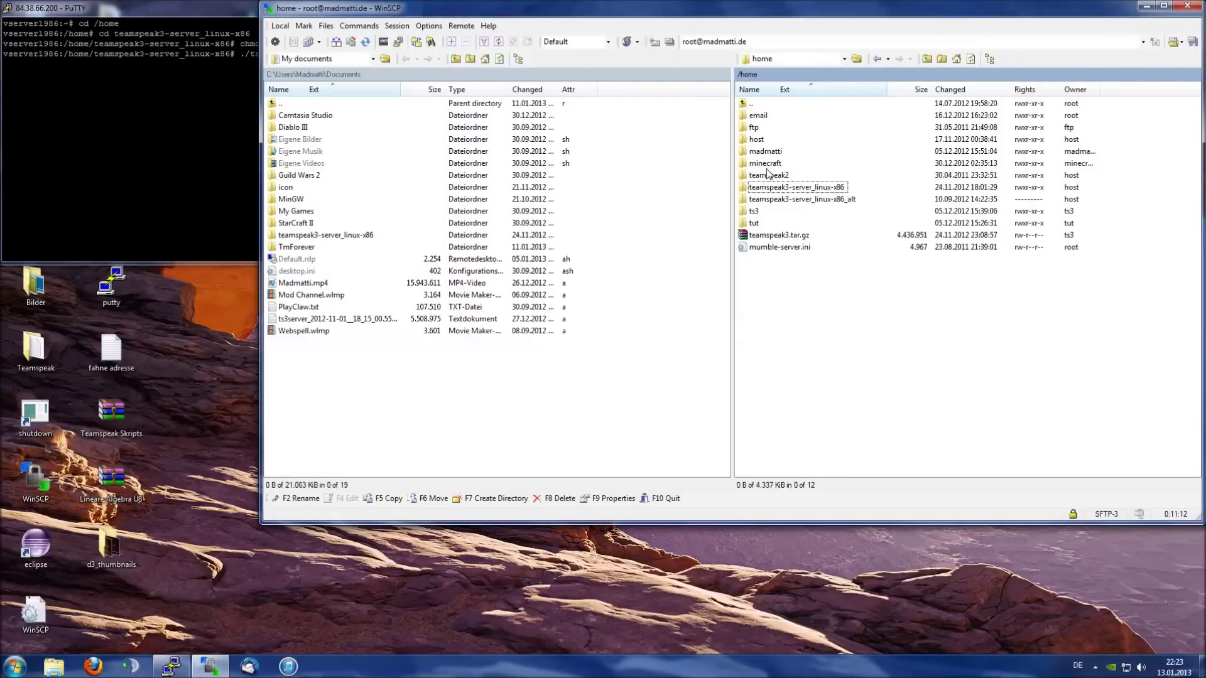
{"action": "left_click", "coordinate": [759, 140]}
{"action": "left_click", "coordinate": [173, 144]}
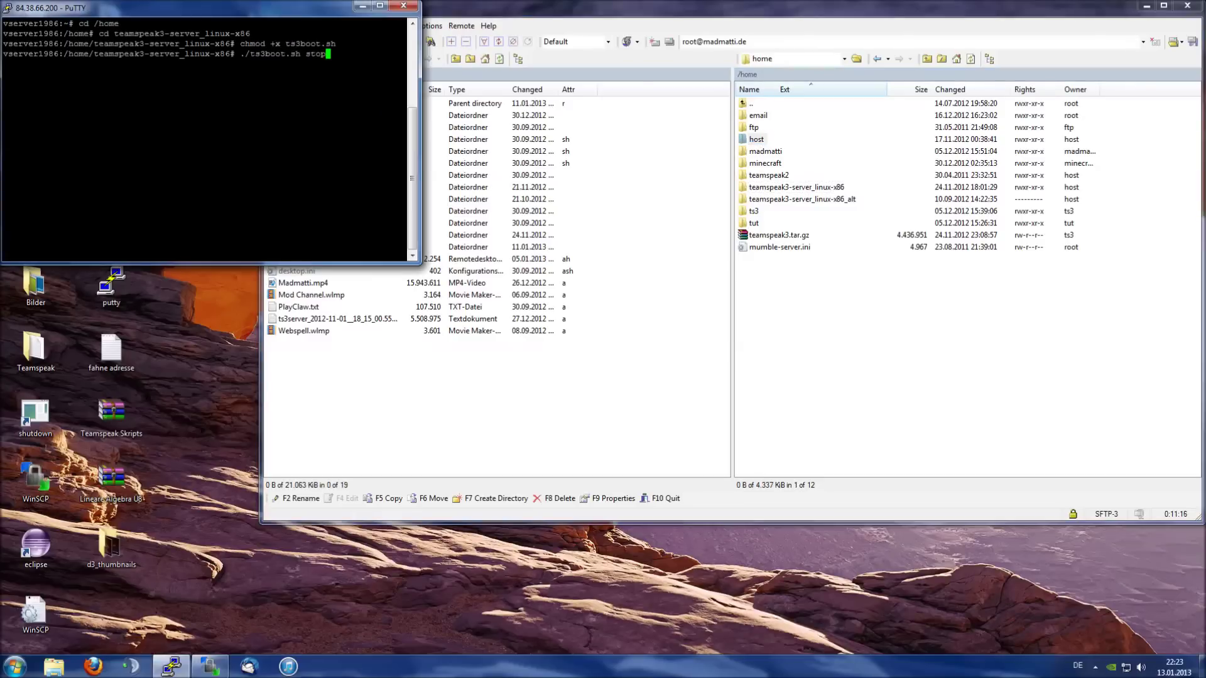
{"action": "key", "text": "BackSpace"}
{"action": "key", "text": "BackSpace"}
{"action": "key", "text": "BackSpace"}
{"action": "key", "text": "BackSpace"}
{"action": "key", "text": "BackSpace"}
{"action": "key", "text": "BackSpace"}
{"action": "key", "text": "BackSpace"}
{"action": "key", "text": "BackSpace"}
{"action": "key", "text": "BackSpace"}
{"action": "key", "text": "BackSpace"}
{"action": "key", "text": "BackSpace"}
{"action": "key", "text": "BackSpace"}
{"action": "key", "text": "BackSpace"}
{"action": "key", "text": "BackSpace"}
{"action": "key", "text": "BackSpace"}
{"action": "key", "text": "BackSpace"}
{"action": "key", "text": "BackSpace"}
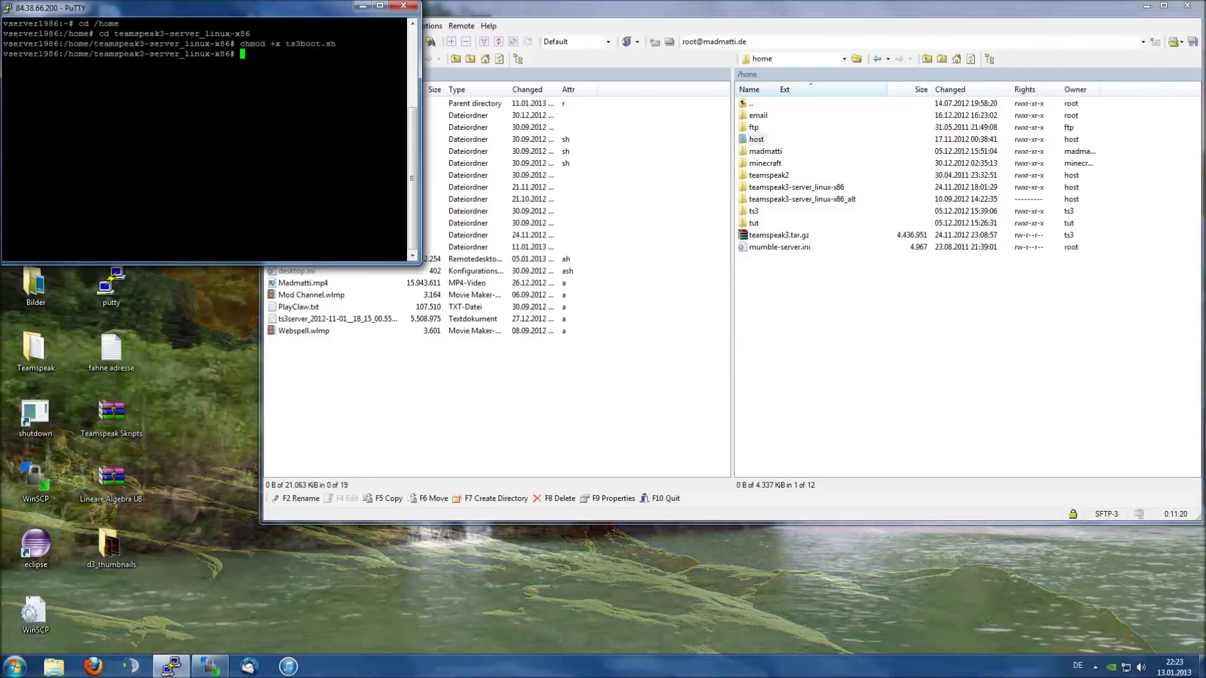
Go up to the root directory in WinSCP, open /etc/init.d and look through the scripts there.
{"action": "left_click", "coordinate": [762, 279]}
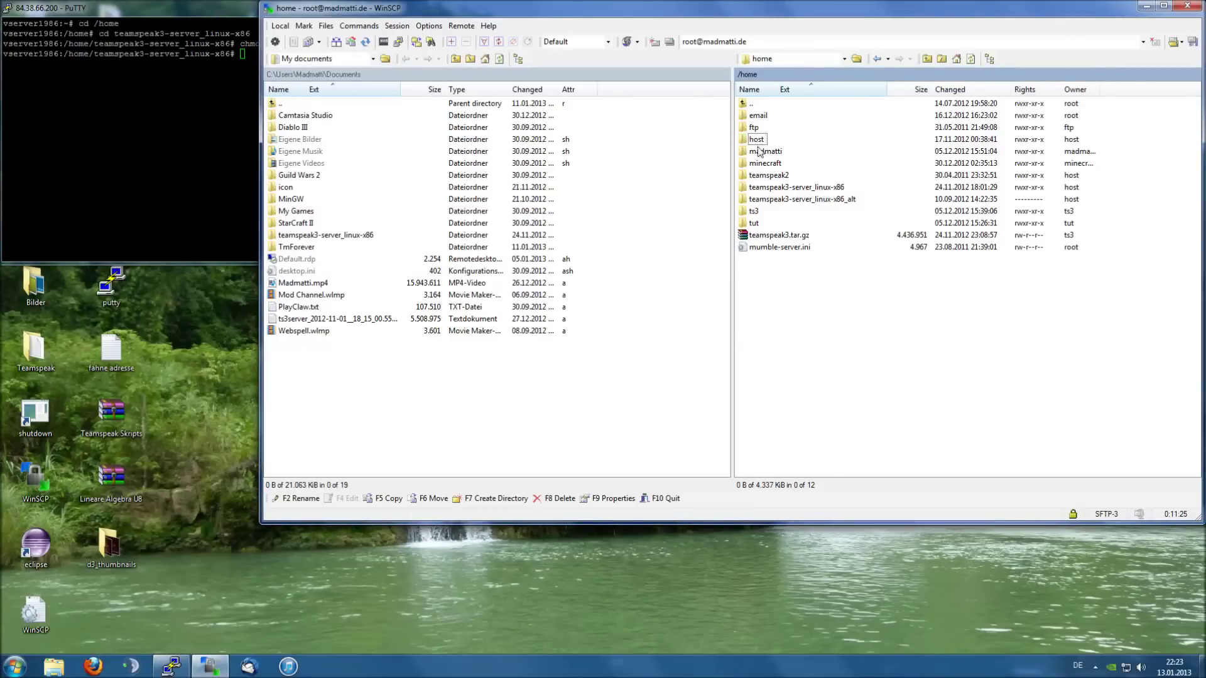
{"action": "left_click", "coordinate": [752, 105]}
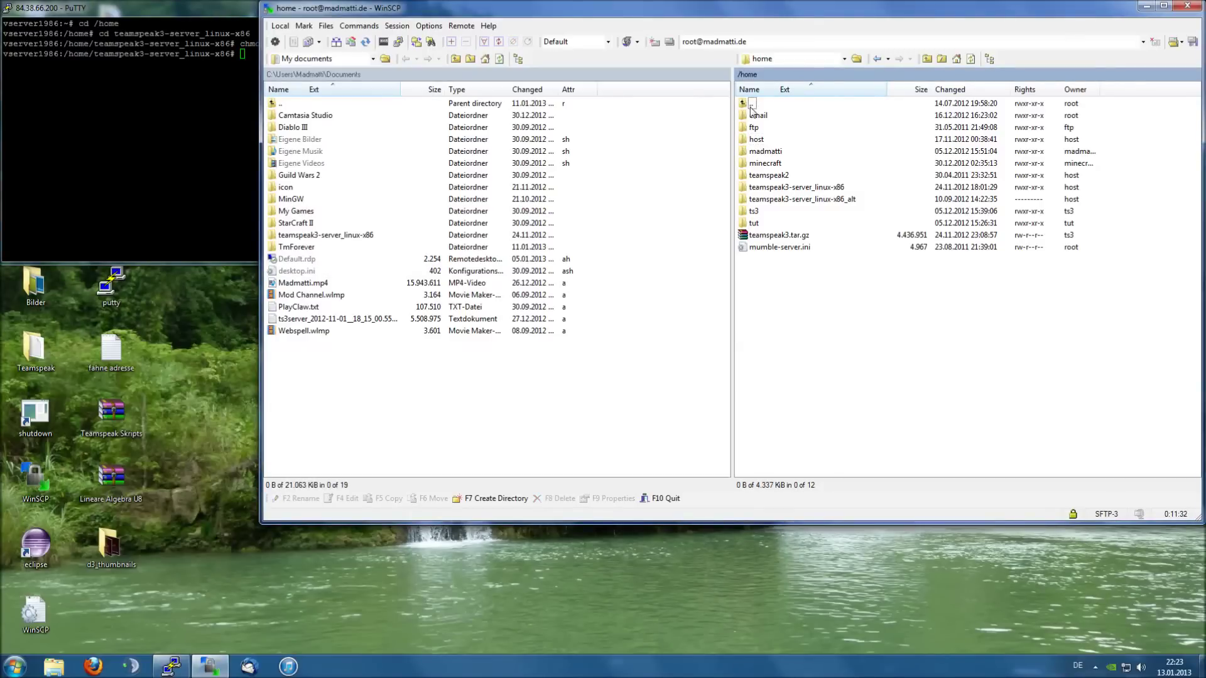
{"action": "double_click", "coordinate": [752, 106]}
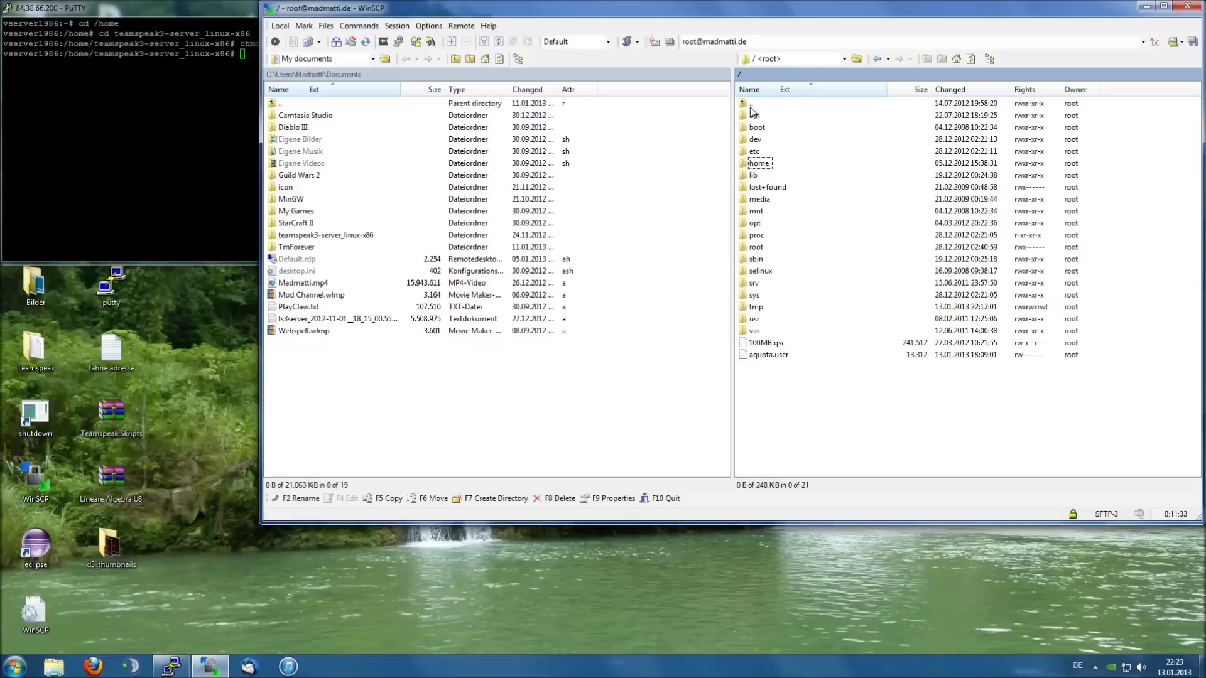
{"action": "double_click", "coordinate": [751, 153]}
{"action": "scroll", "coordinate": [767, 264], "scroll_direction": "down", "scroll_amount": 4}
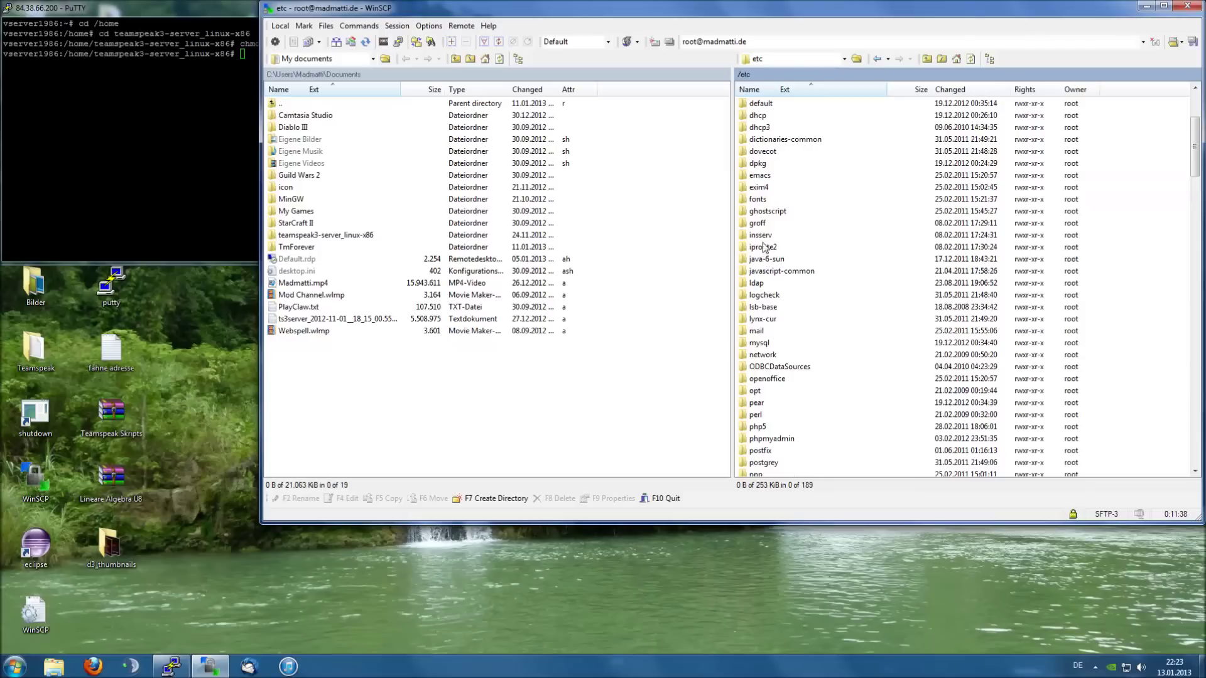
{"action": "scroll", "coordinate": [766, 260], "scroll_direction": "down", "scroll_amount": 1}
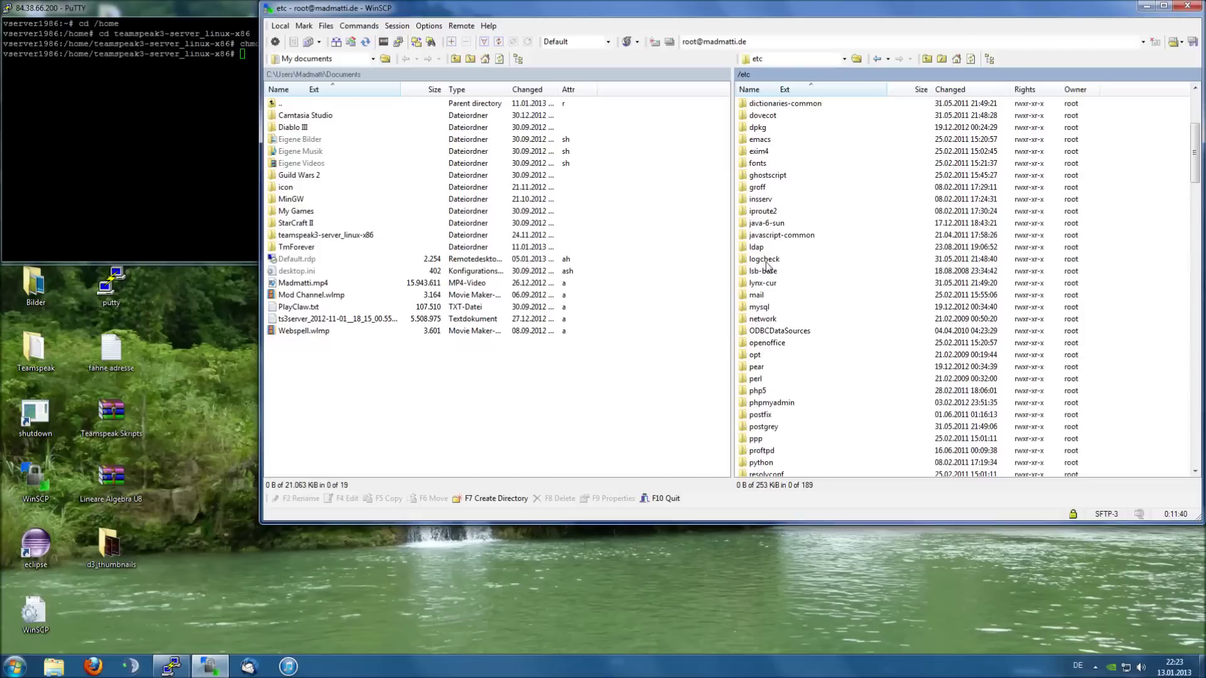
{"action": "scroll", "coordinate": [766, 264], "scroll_direction": "down", "scroll_amount": 12}
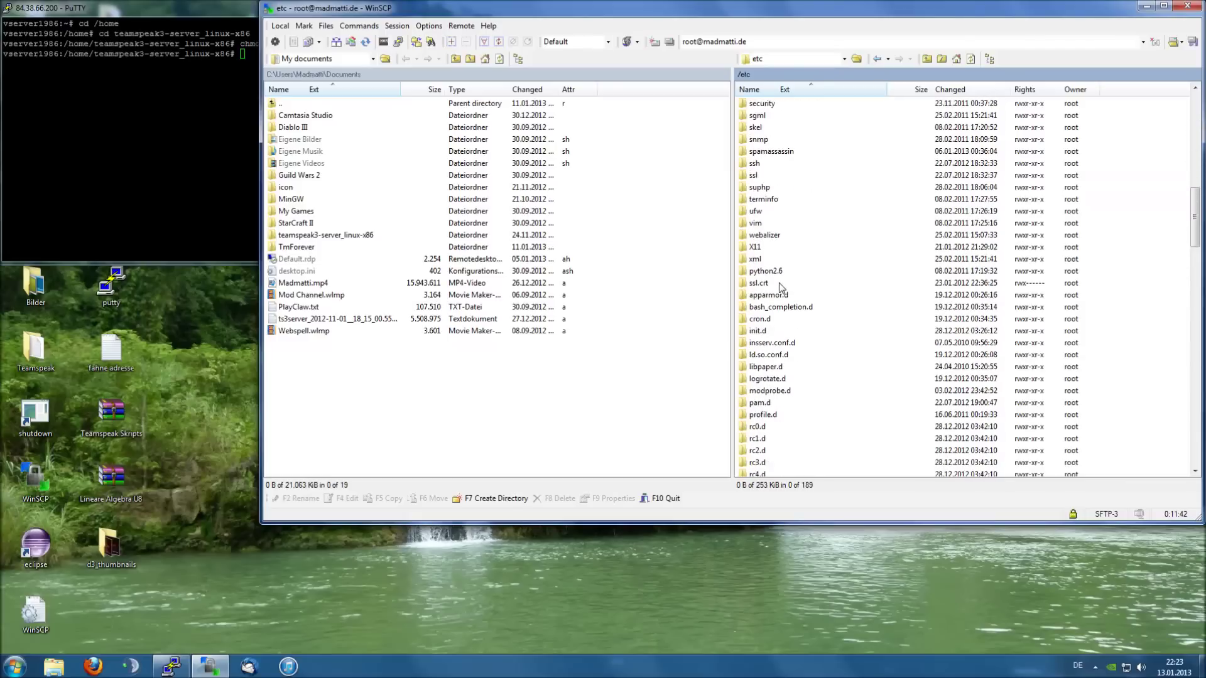
{"action": "double_click", "coordinate": [761, 331]}
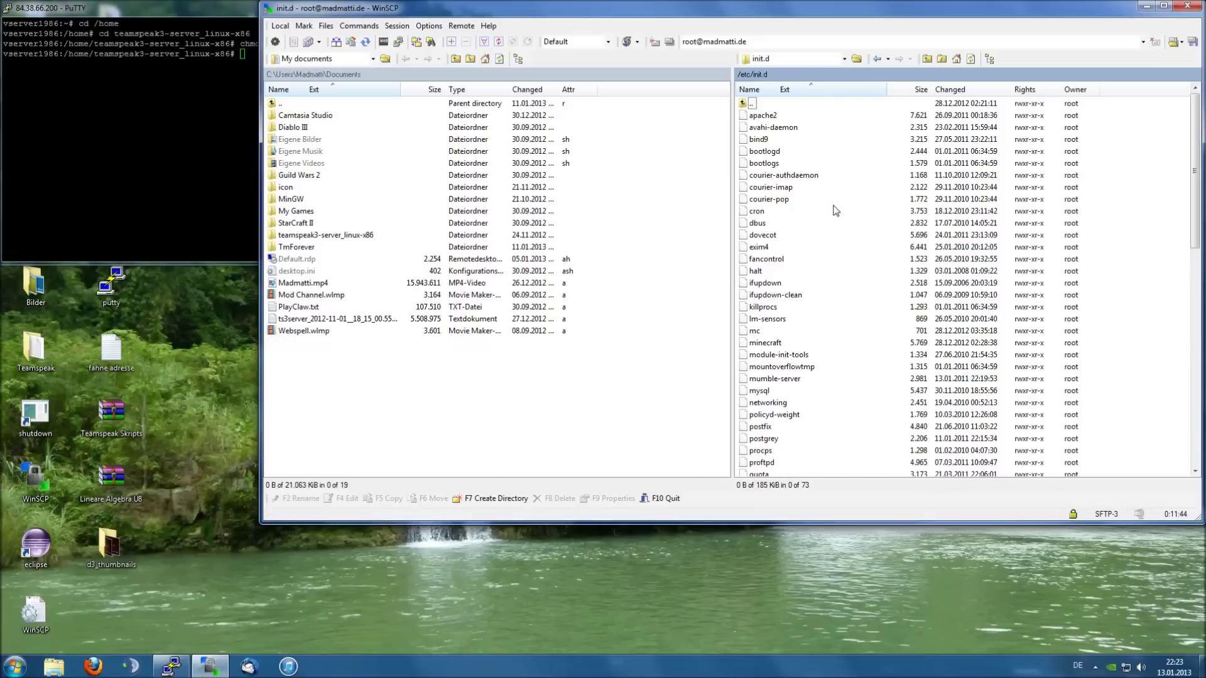
{"action": "scroll", "coordinate": [835, 211], "scroll_direction": "down", "scroll_amount": 14}
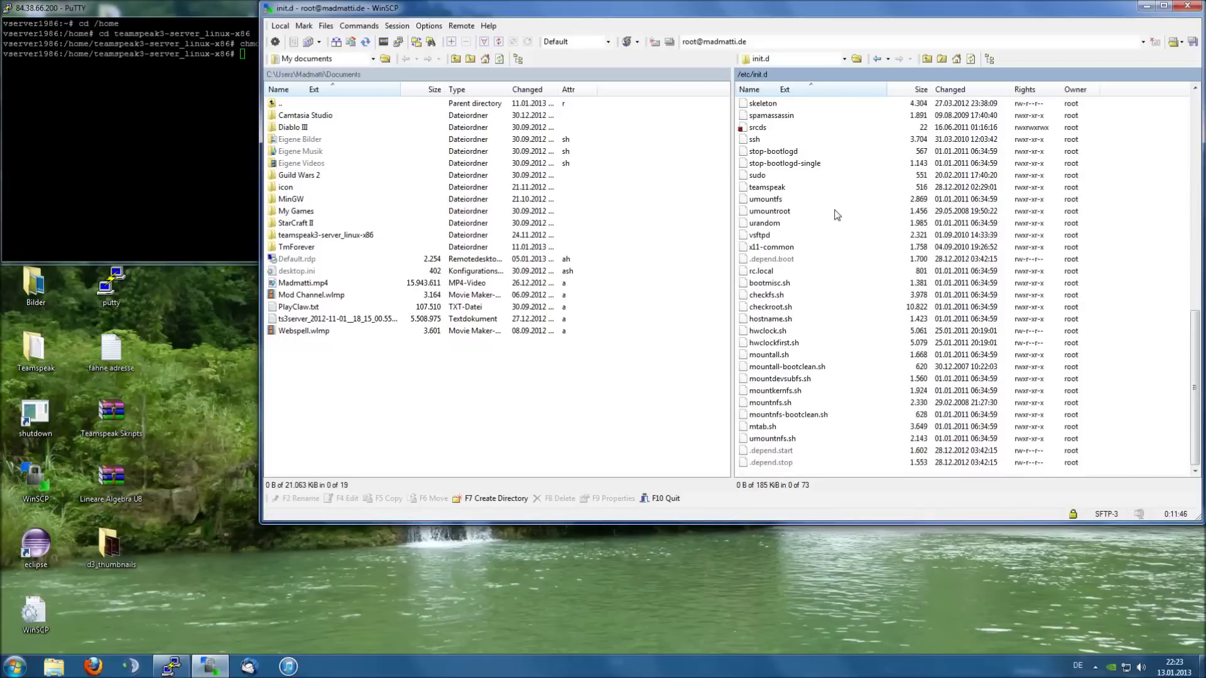
{"action": "scroll", "coordinate": [845, 226], "scroll_direction": "up", "scroll_amount": 14}
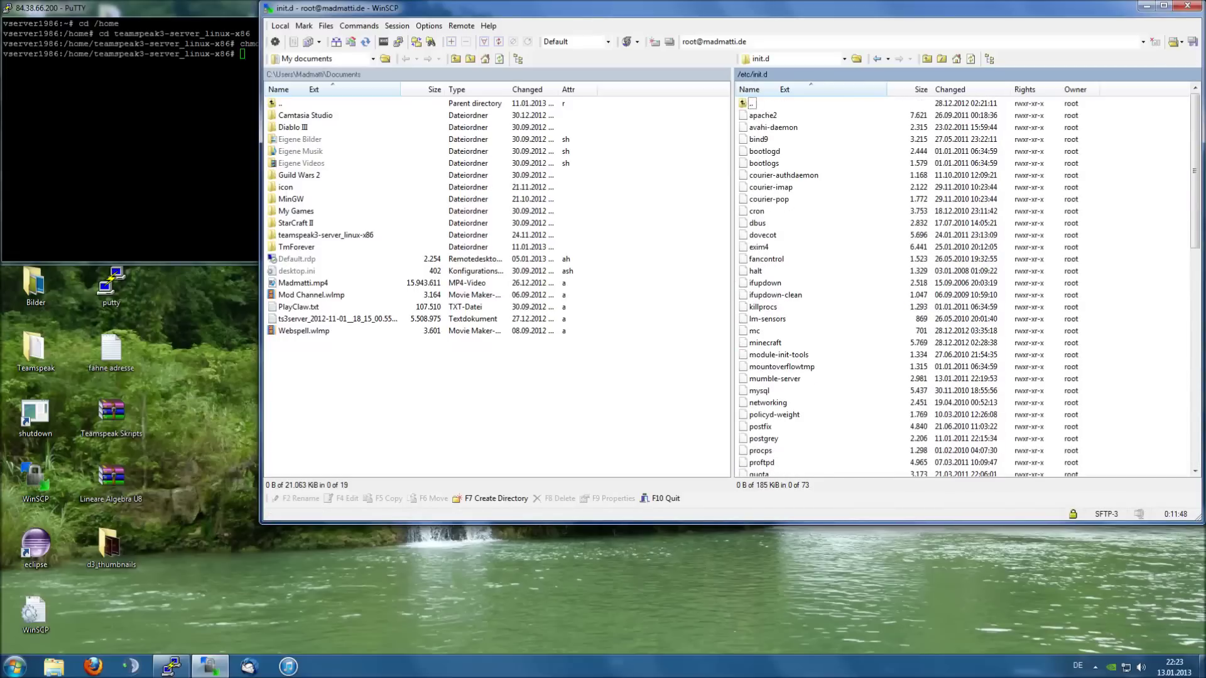
Switch to the PuTTY terminal and copy the script with cp ts3boot.sh /etc/init.d.
{"action": "key", "text": "alt+Tab"}
{"action": "type", "text": "cp"}
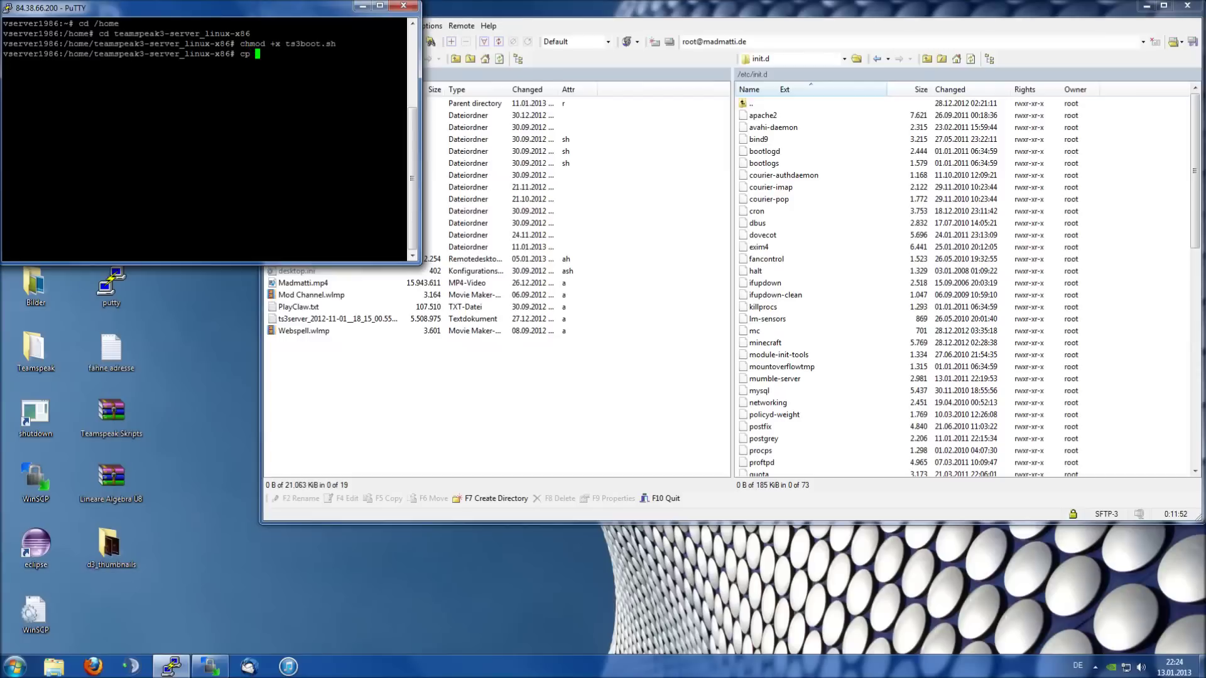
{"action": "double_click", "coordinate": [310, 43]}
{"action": "right_click", "coordinate": [310, 43]}
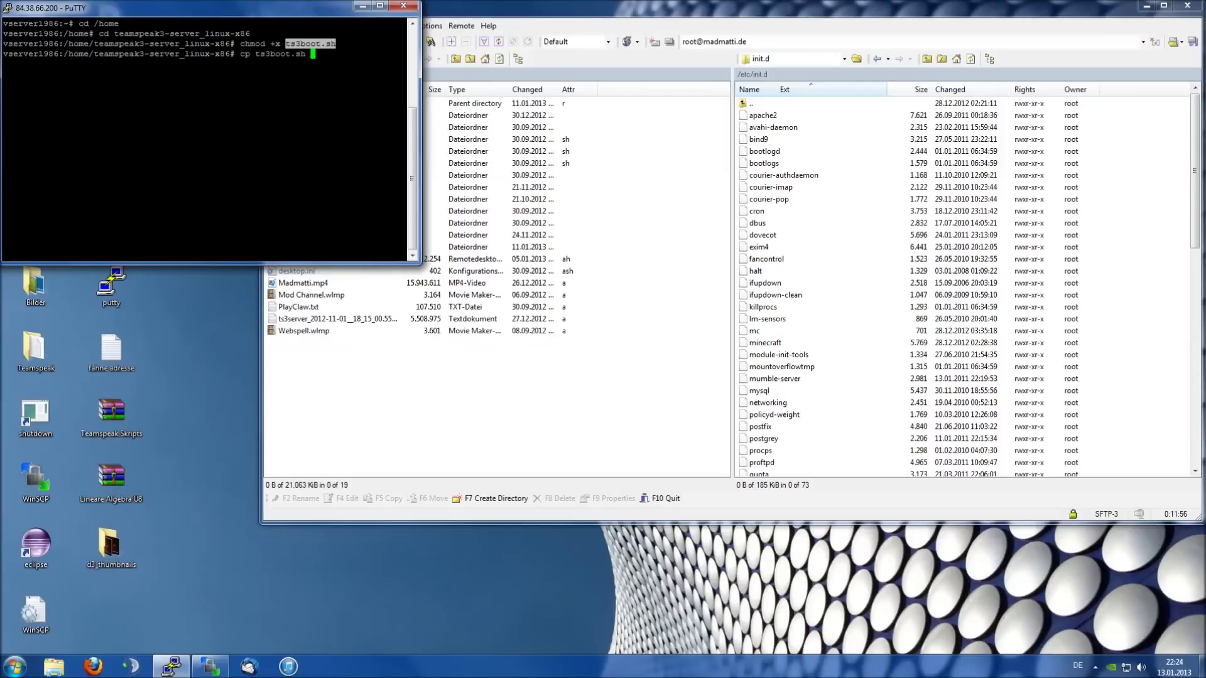
{"action": "type", "text": "/etc/init.d"}
{"action": "key", "text": "Return"}
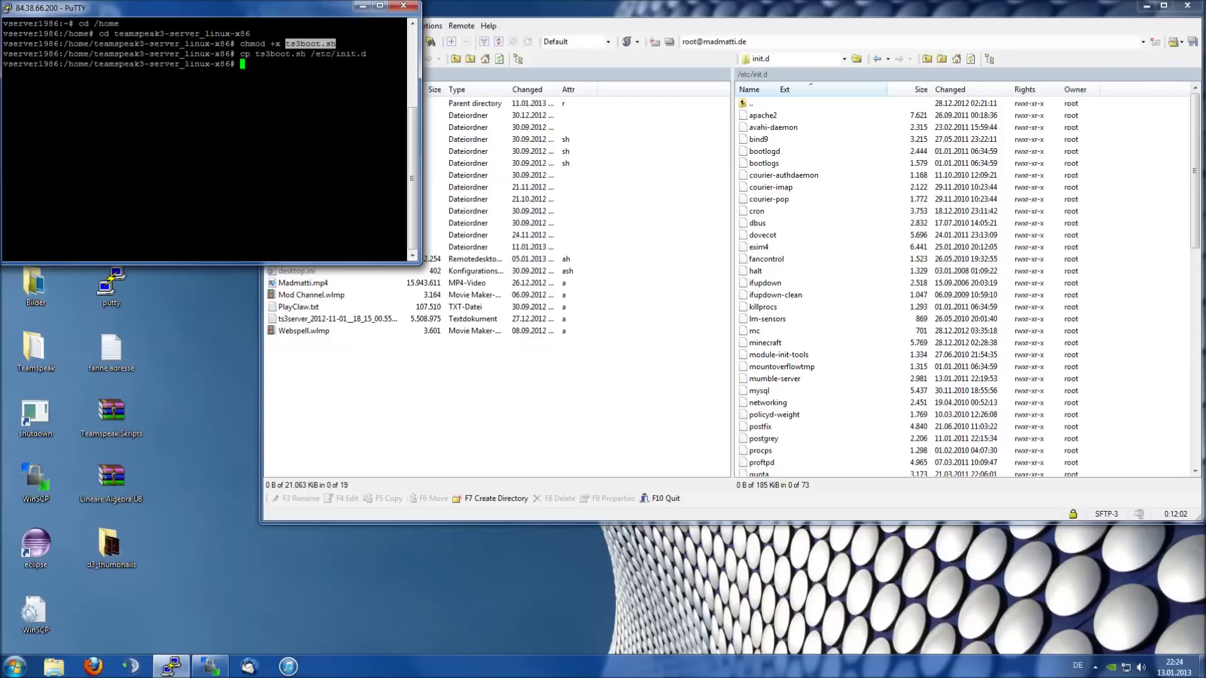
Refresh the /etc/init.d listing in WinSCP and locate the copied ts3boot.sh file.
{"action": "left_click", "coordinate": [968, 61]}
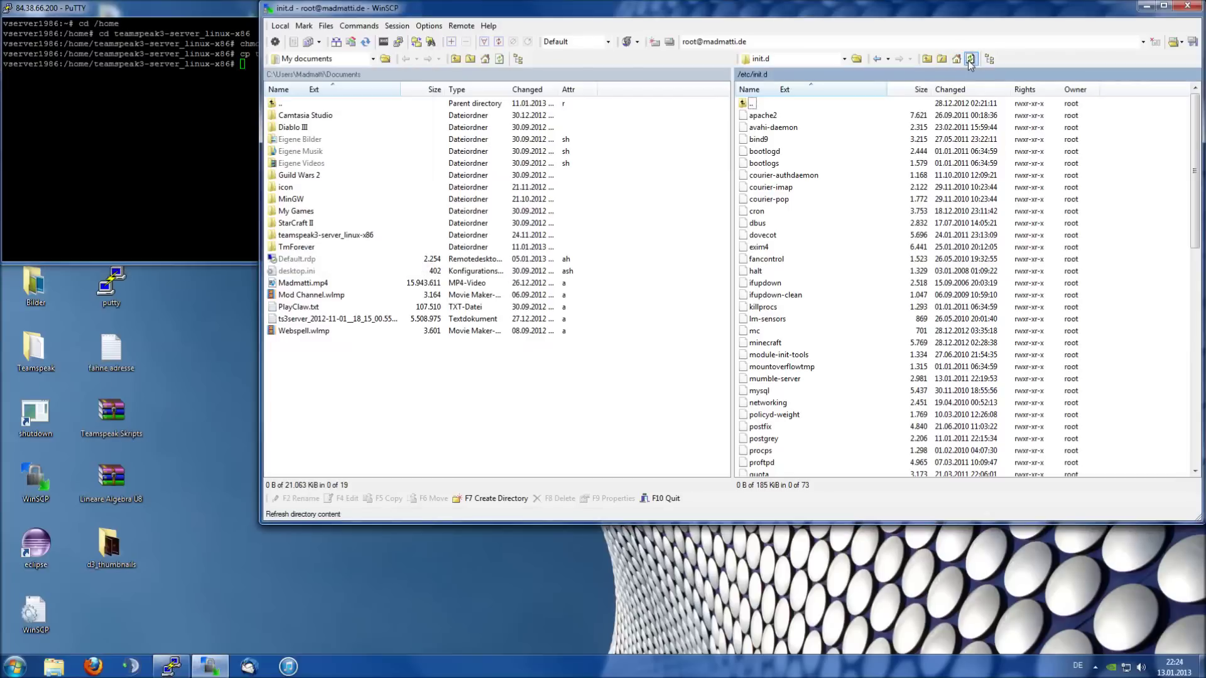
{"action": "left_click", "coordinate": [971, 58]}
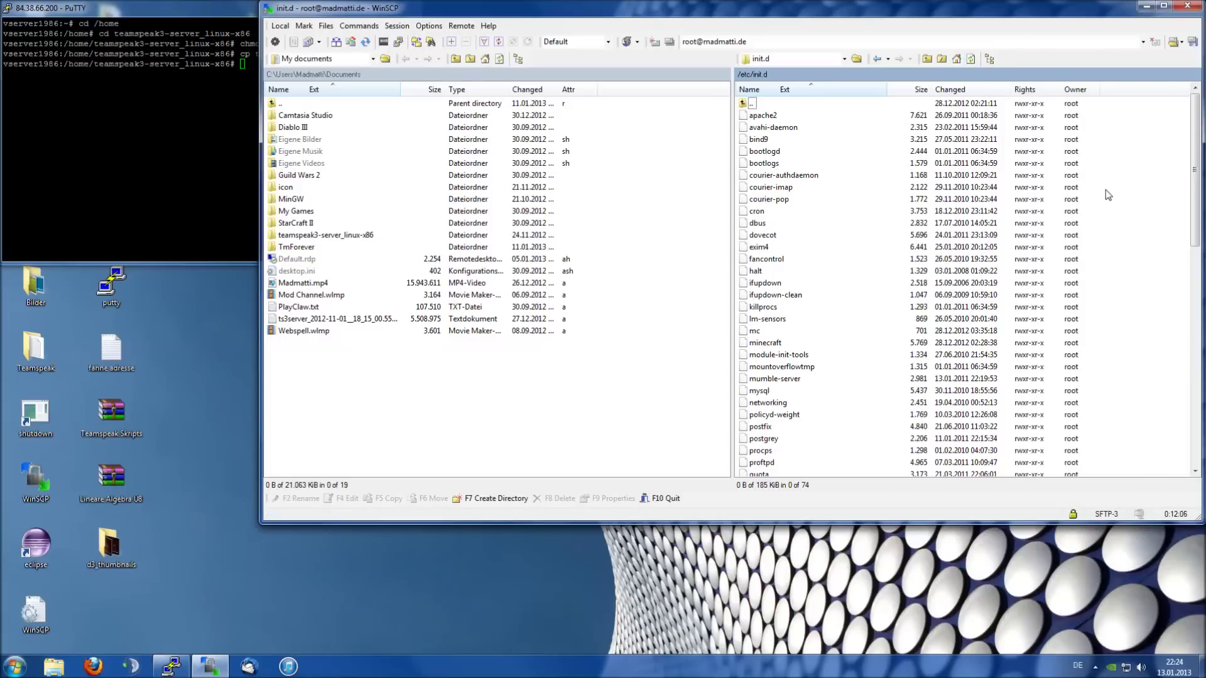
{"action": "scroll", "coordinate": [1108, 196], "scroll_direction": "down", "scroll_amount": 11}
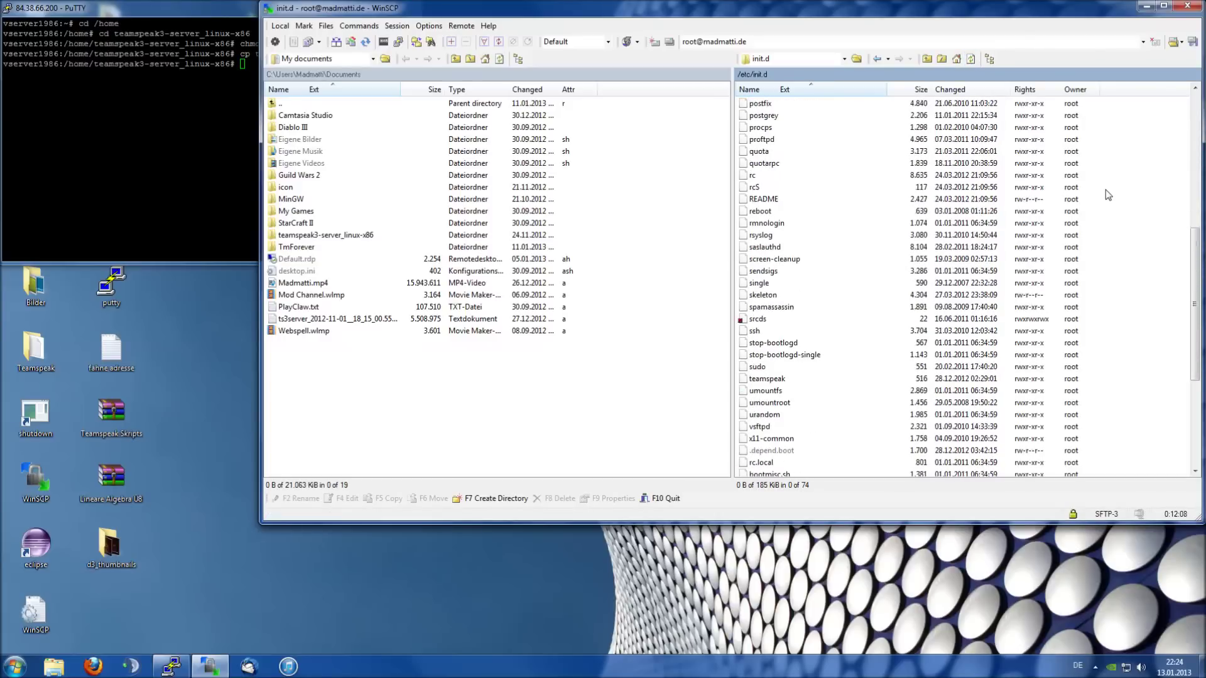
{"action": "scroll", "coordinate": [1108, 195], "scroll_direction": "down", "scroll_amount": 3}
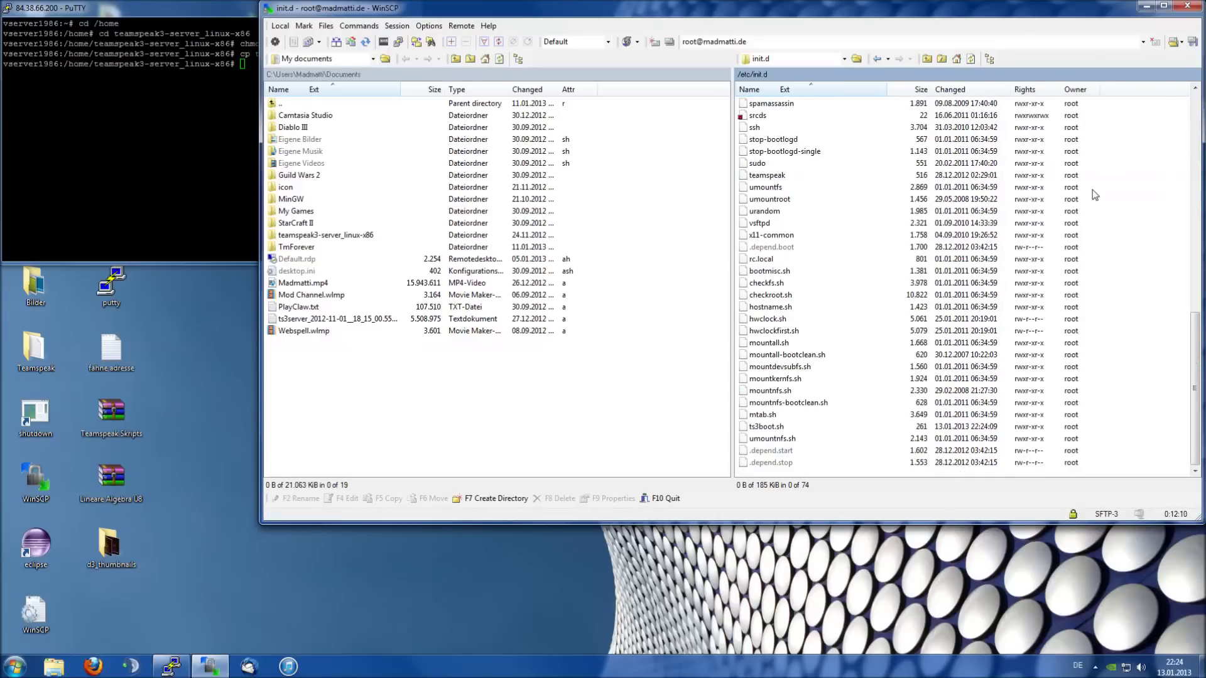
{"action": "left_click", "coordinate": [777, 430]}
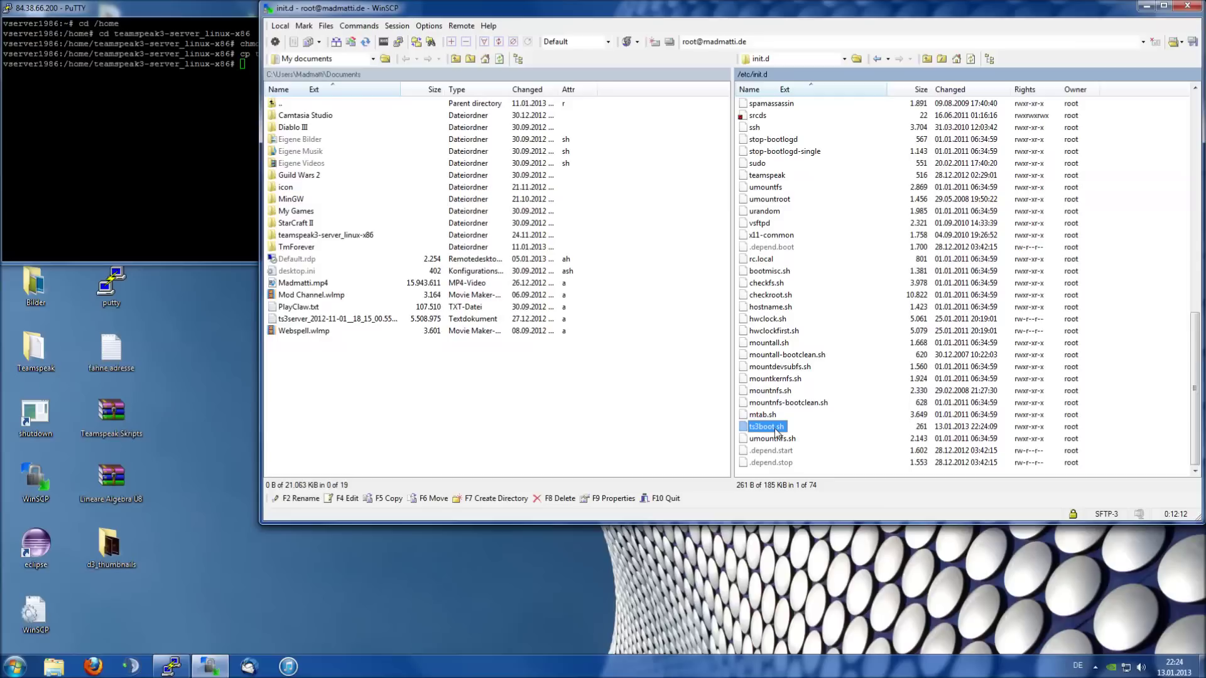
{"action": "left_click", "coordinate": [1102, 400]}
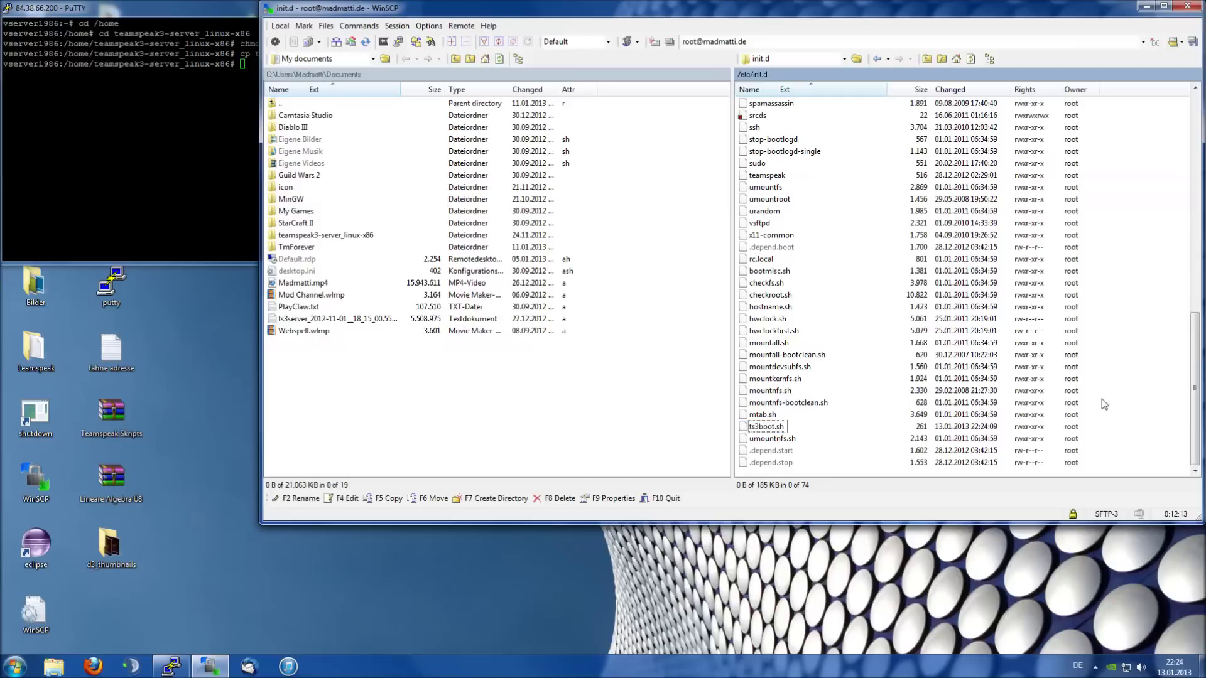
Open ts3boot.sh from /etc/init.d in the editor and move its window clear of the file list.
{"action": "left_click", "coordinate": [764, 428]}
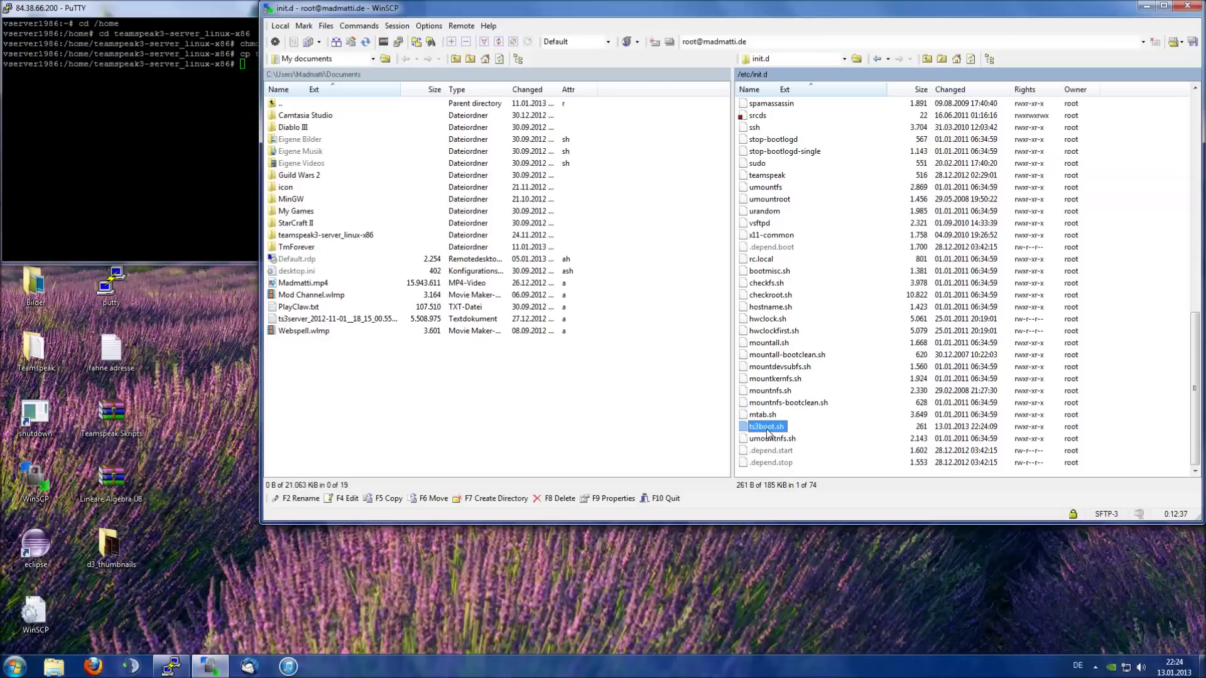
{"action": "left_click", "coordinate": [1132, 425]}
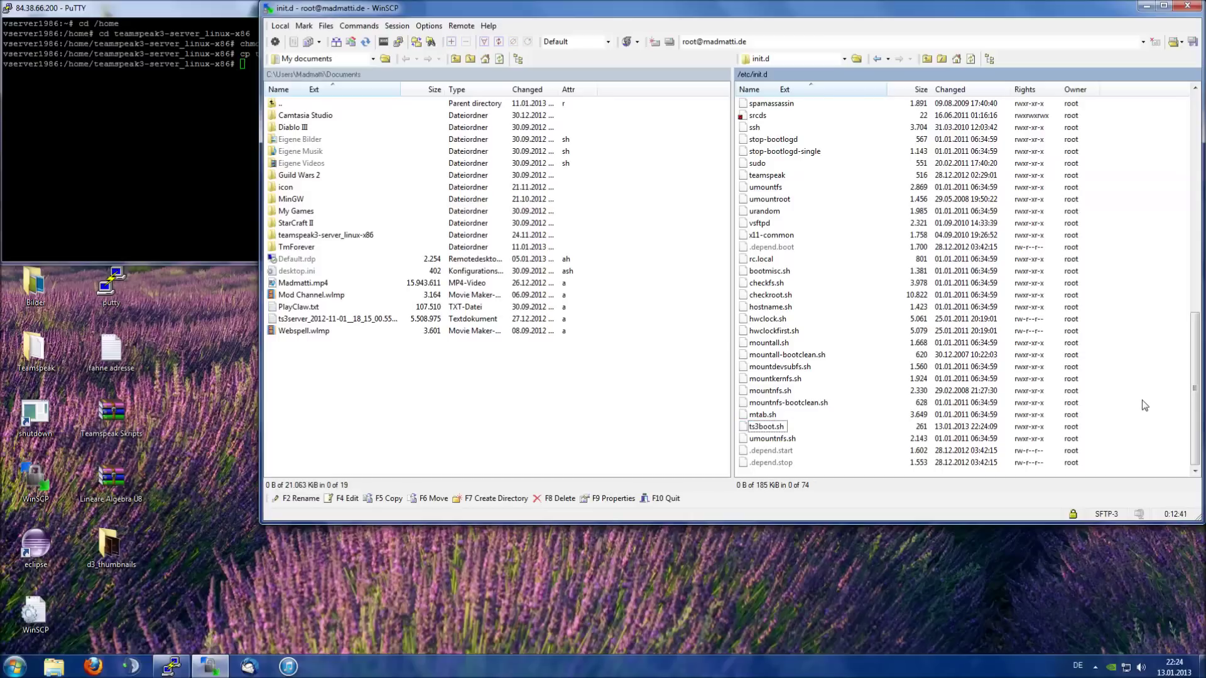
{"action": "double_click", "coordinate": [765, 427]}
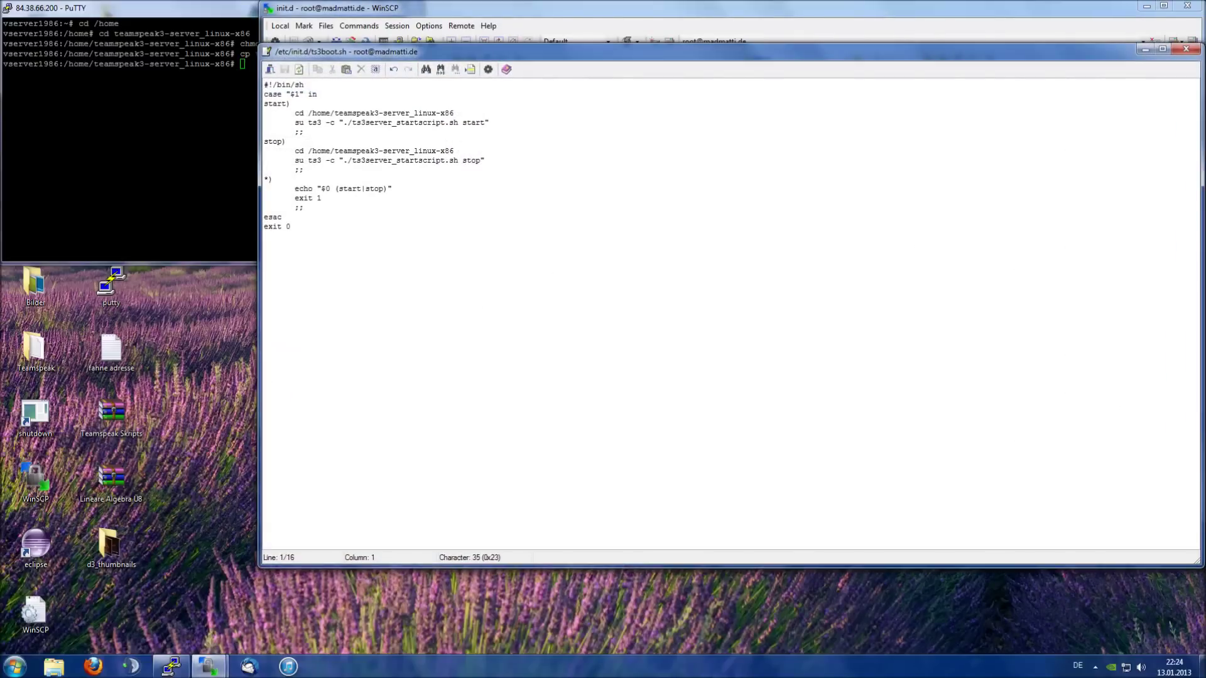
{"action": "left_click_drag", "start_coordinate": [552, 57], "coordinate": [540, 386]}
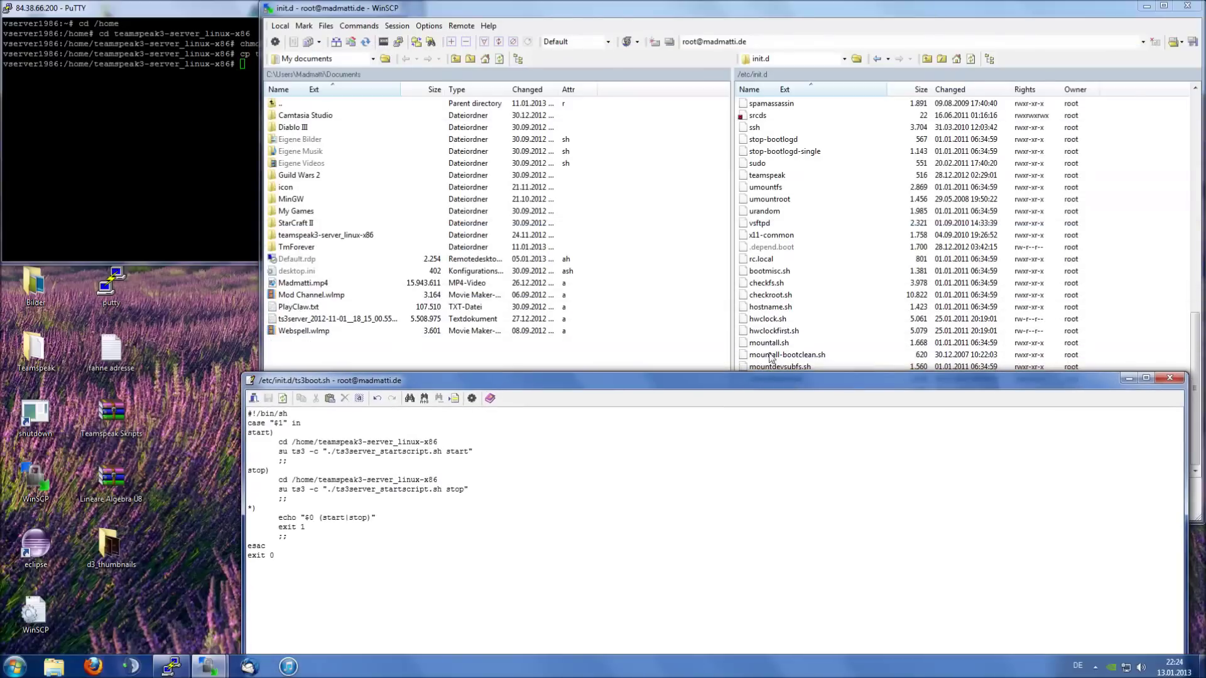
Open the mc script in /etc/init.d, copy its block from BEGIN INIT INFO to END INIT INFO, and close it.
{"action": "left_click", "coordinate": [778, 251]}
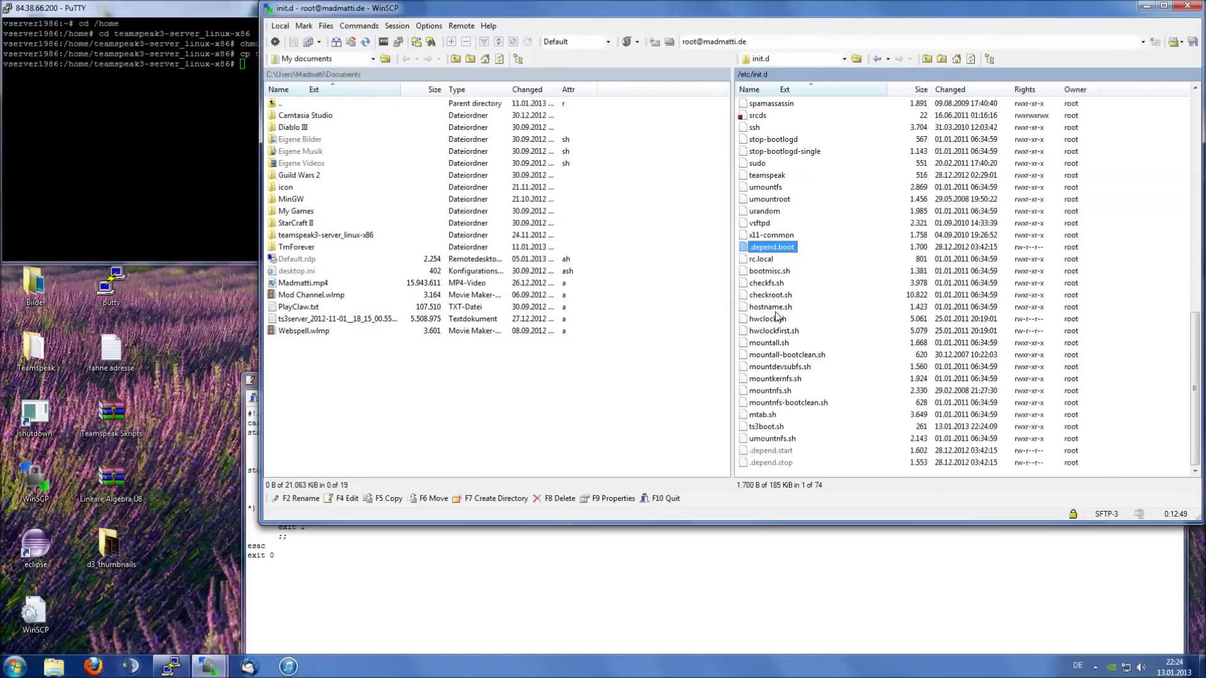
{"action": "scroll", "coordinate": [777, 327], "scroll_direction": "up", "scroll_amount": 10}
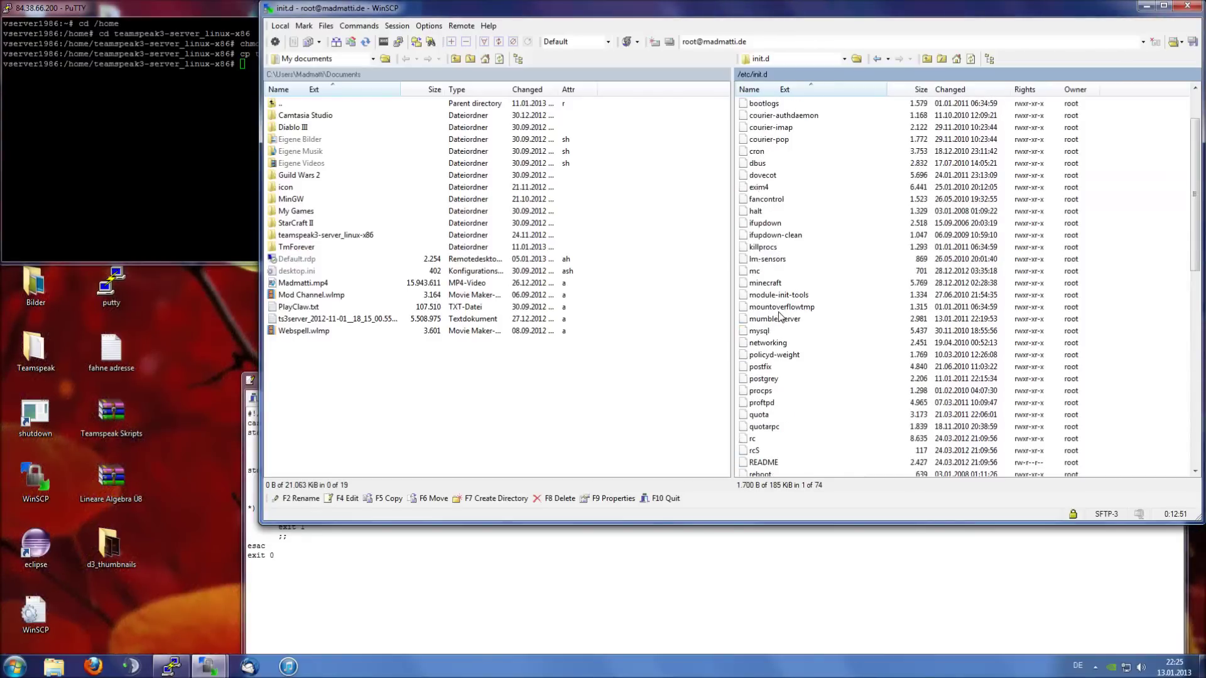
{"action": "double_click", "coordinate": [756, 272]}
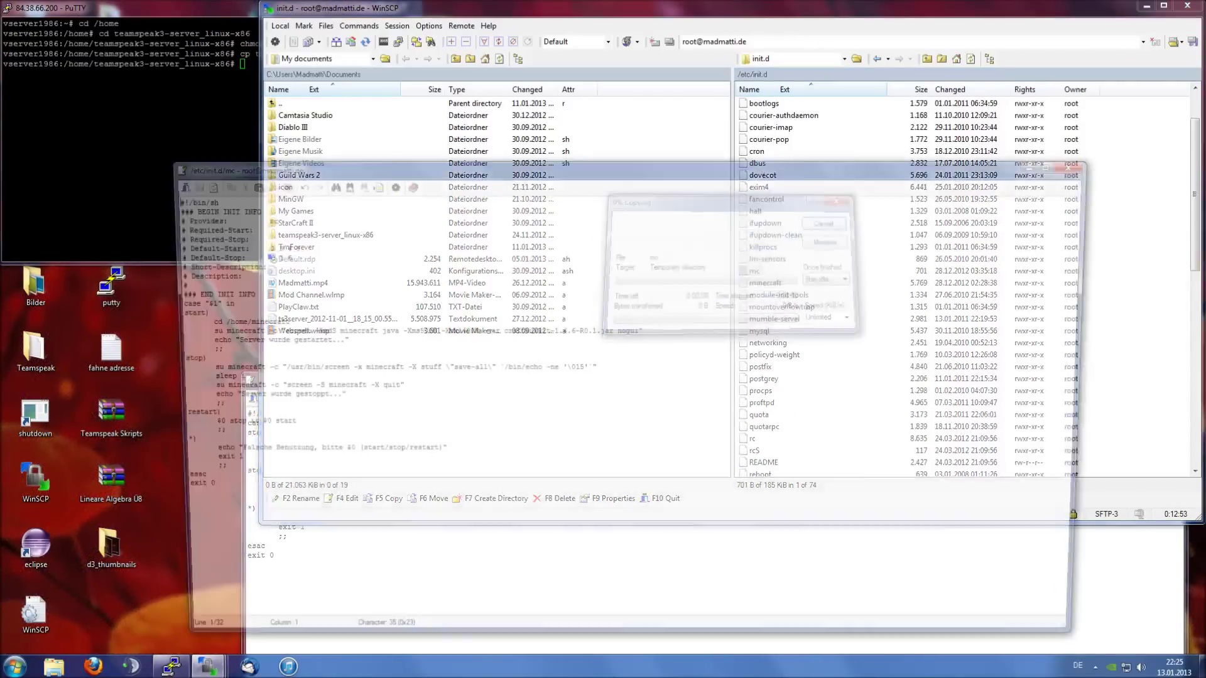
{"action": "left_click_drag", "start_coordinate": [239, 293], "coordinate": [158, 211]}
{"action": "key", "text": "ctrl+c"}
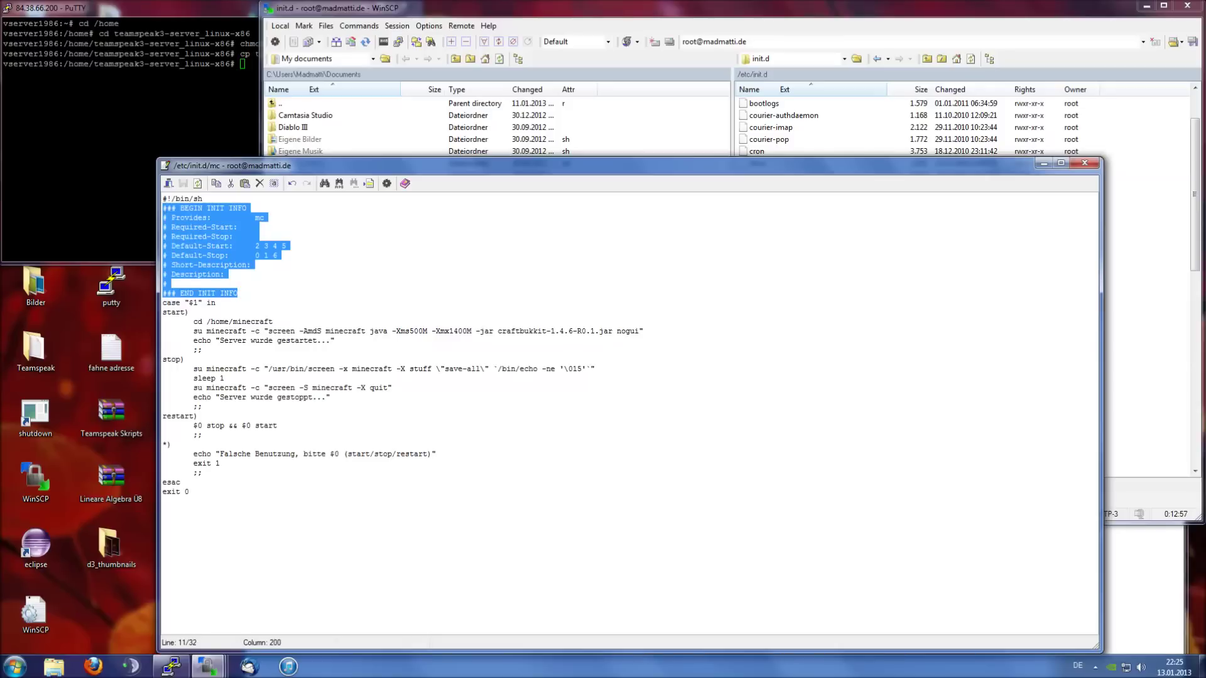
{"action": "left_click", "coordinate": [1085, 164]}
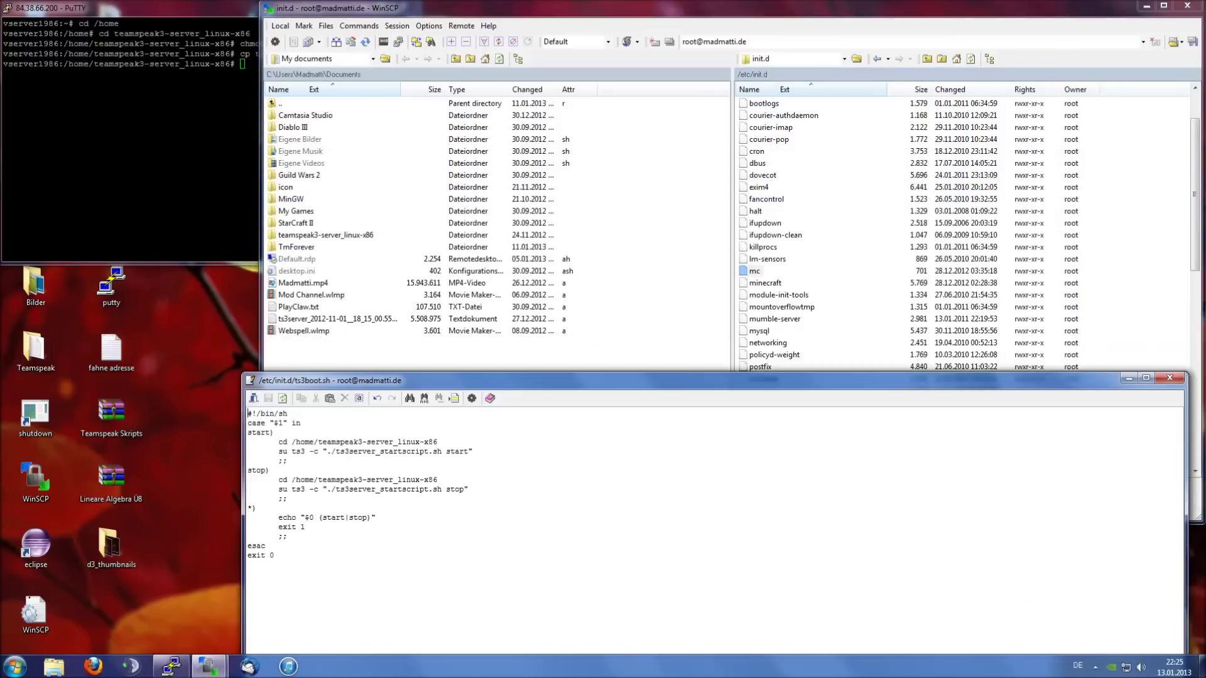
Paste the copied INIT INFO block into ts3boot.sh between the #!/bin/sh line and the case line.
{"action": "left_click_drag", "start_coordinate": [428, 383], "coordinate": [386, 152]}
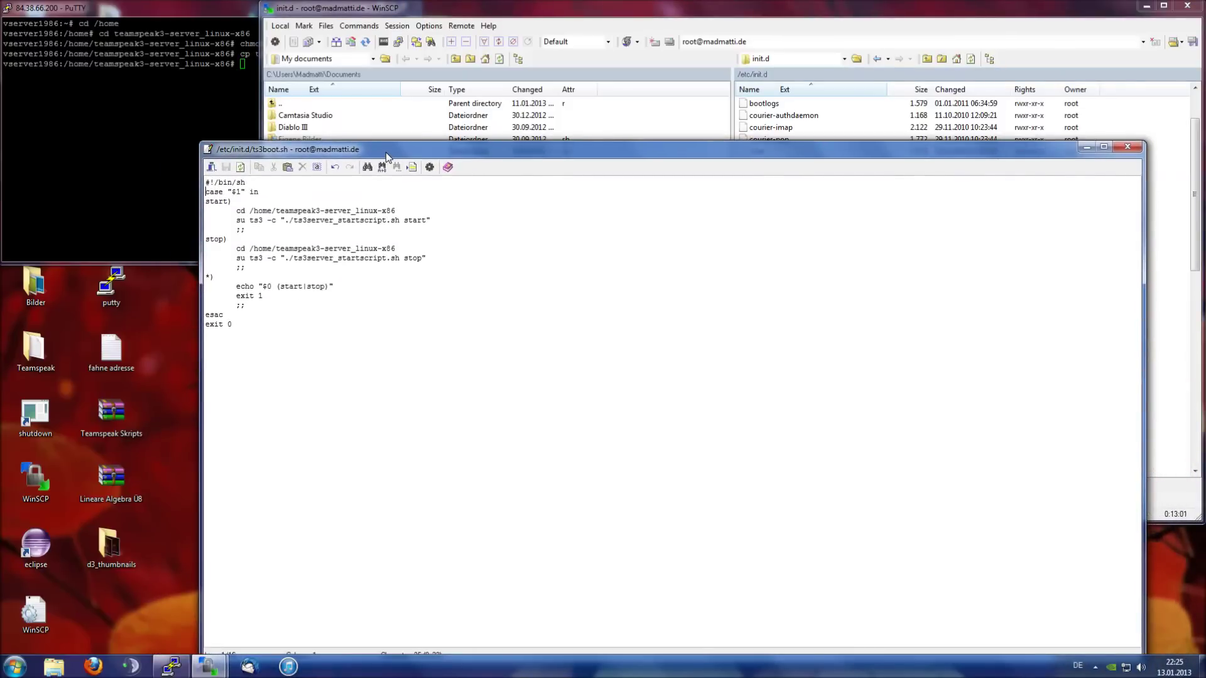
{"action": "key", "text": "Return"}
{"action": "key", "text": "Up"}
{"action": "key", "text": "ctrl+v"}
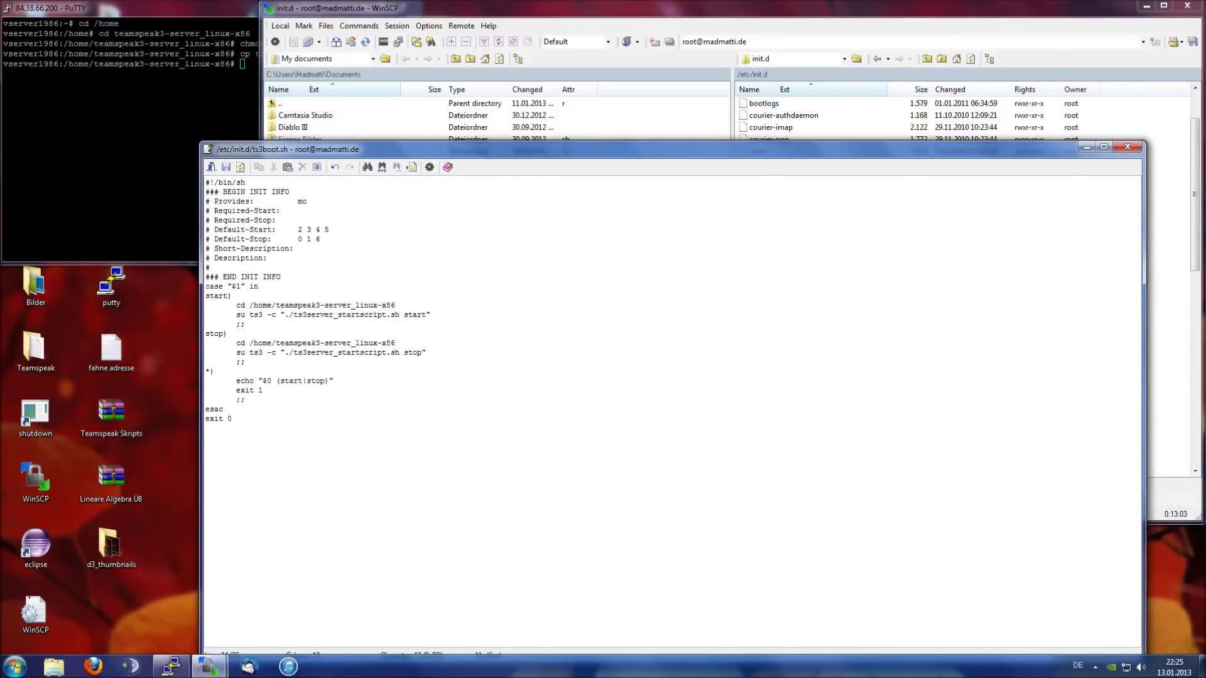
Change the Provides entry in the ts3boot.sh header to teamspeak3-server.
{"action": "left_click_drag", "start_coordinate": [297, 202], "coordinate": [308, 201]}
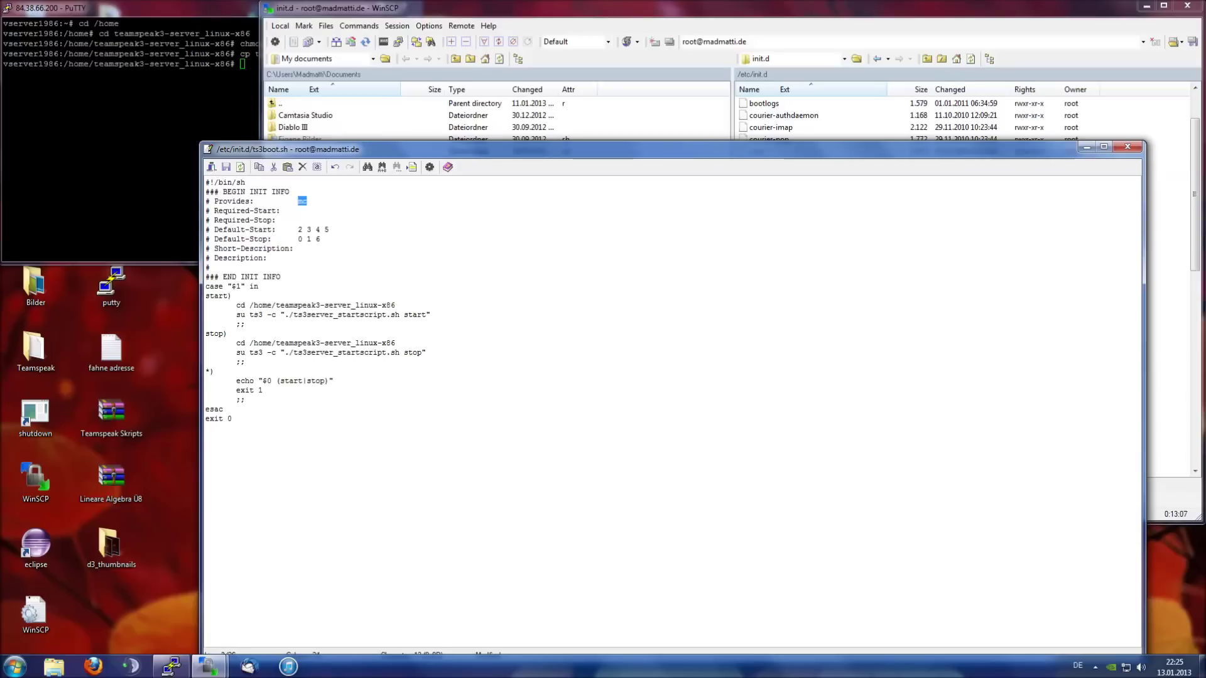
{"action": "type", "text": "teamspeak3-server"}
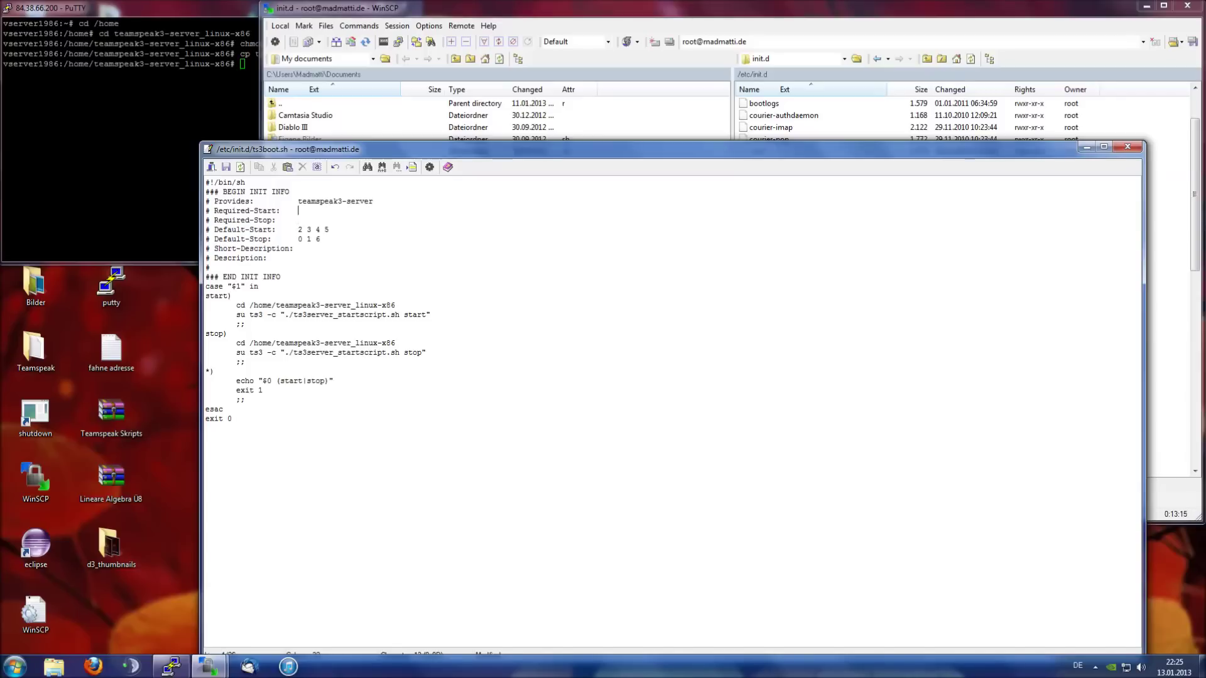
{"action": "key", "text": "Down"}
{"action": "key", "text": "Left"}
{"action": "key", "text": "Left"}
{"action": "key", "text": "Left"}
{"action": "key", "text": "Left"}
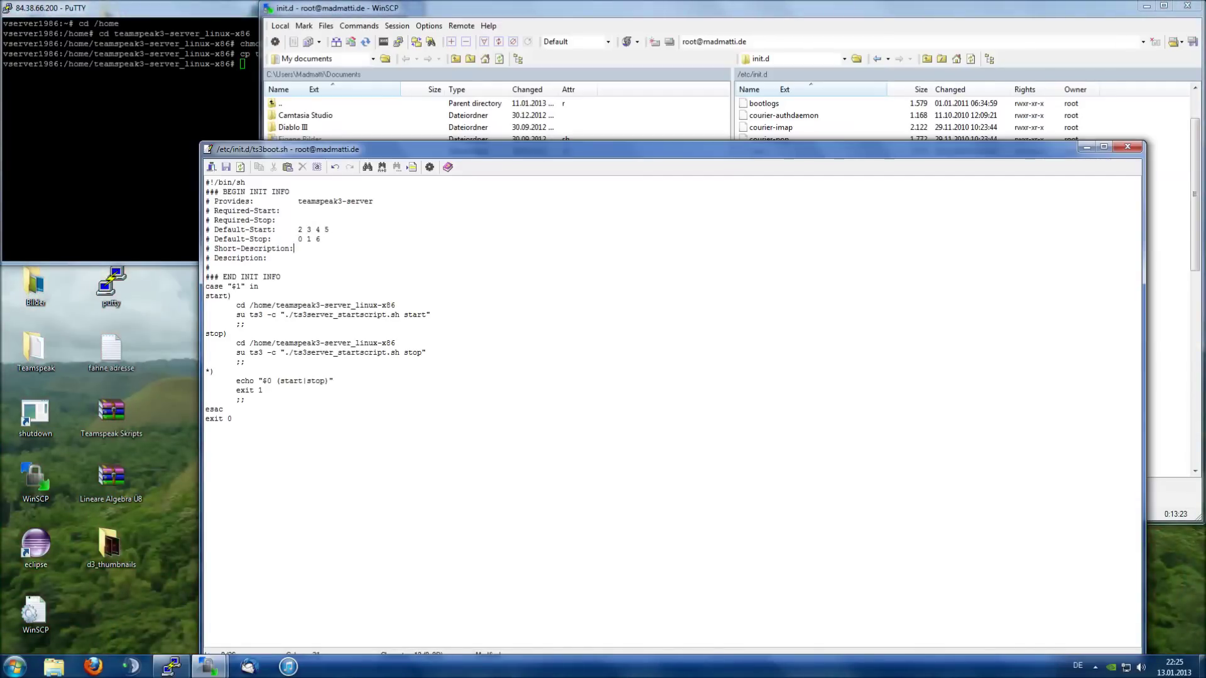
Write the note "debian run-levels" on a new line below exit 0 in ts3boot.sh.
{"action": "key", "text": "Down"}
{"action": "key", "text": "Up"}
{"action": "key", "text": "Left"}
{"action": "key", "text": "Return"}
{"action": "type", "text": "debian run-levels"}
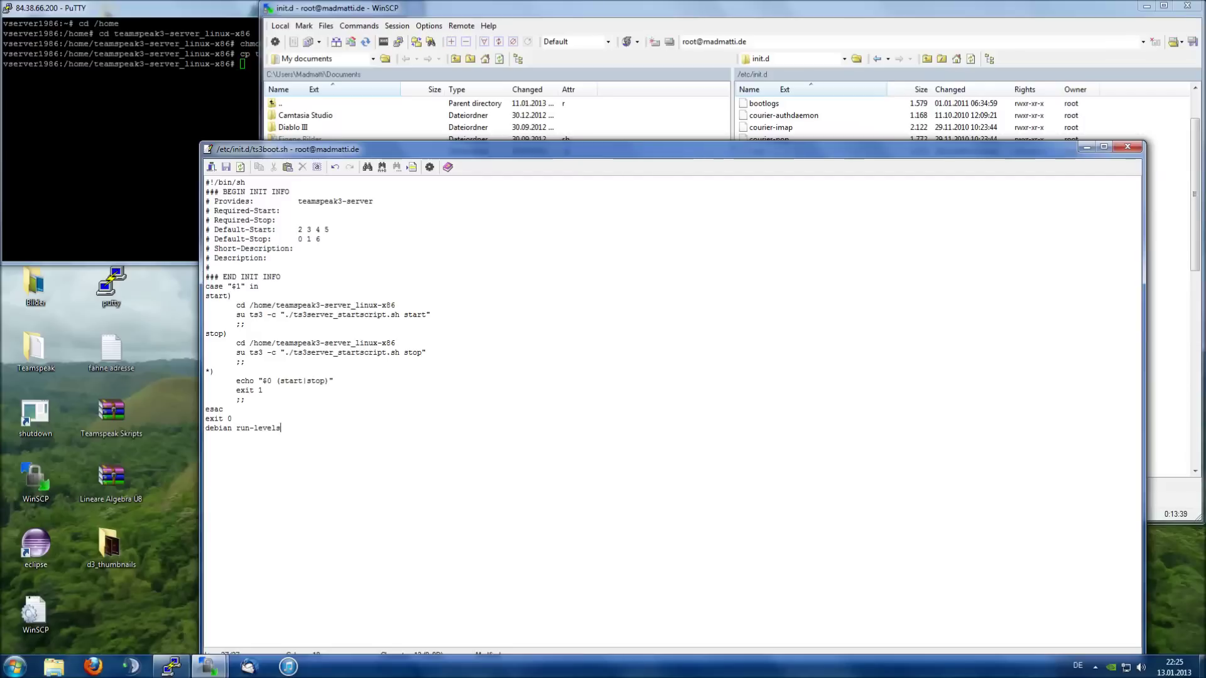
Delete the "debian run-levels" note from the end of the script.
{"action": "key", "text": "shift+Left"}
{"action": "key", "text": "shift+Left"}
{"action": "key", "text": "shift+Left"}
{"action": "key", "text": "shift+Left"}
{"action": "key", "text": "shift+Left"}
{"action": "key", "text": "shift+Left"}
{"action": "key", "text": "shift+Left"}
{"action": "key", "text": "shift+Left"}
{"action": "key", "text": "shift+Left"}
{"action": "key", "text": "shift+Left"}
{"action": "key", "text": "shift+Left"}
{"action": "key", "text": "shift+Left"}
{"action": "key", "text": "shift+Left"}
{"action": "key", "text": "shift+Left"}
{"action": "key", "text": "shift+Left"}
{"action": "key", "text": "shift+Left"}
{"action": "key", "text": "shift+Left"}
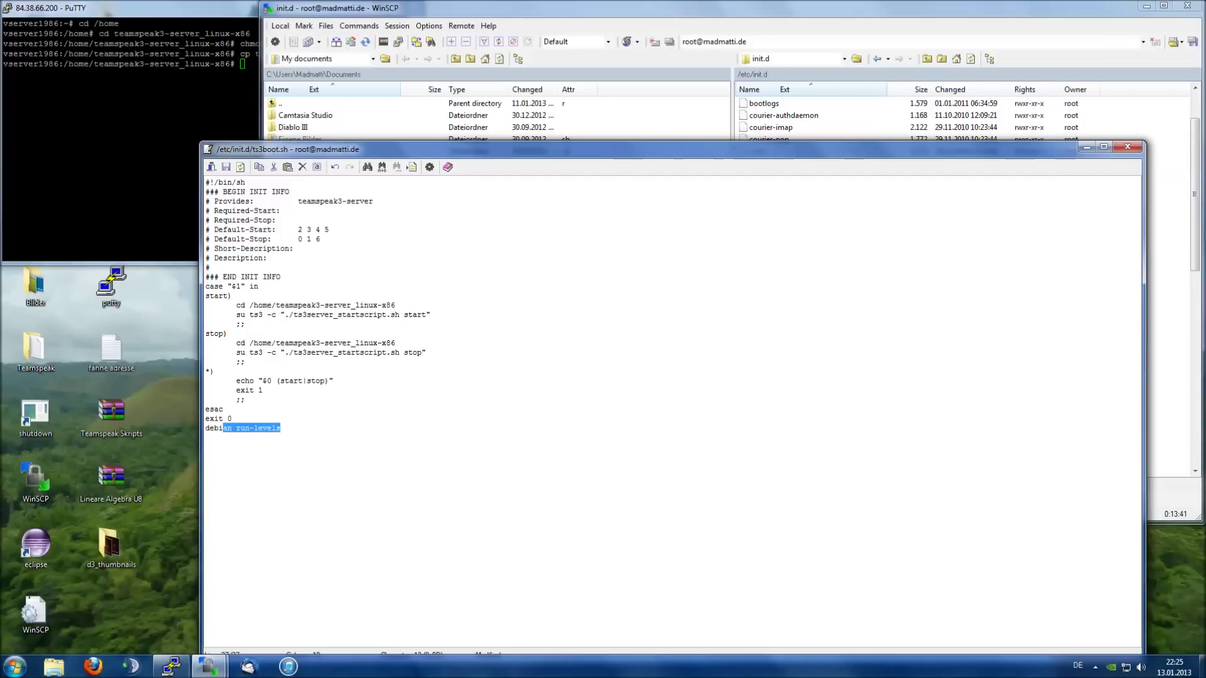
{"action": "key", "text": "BackSpace"}
{"action": "key", "text": "BackSpace"}
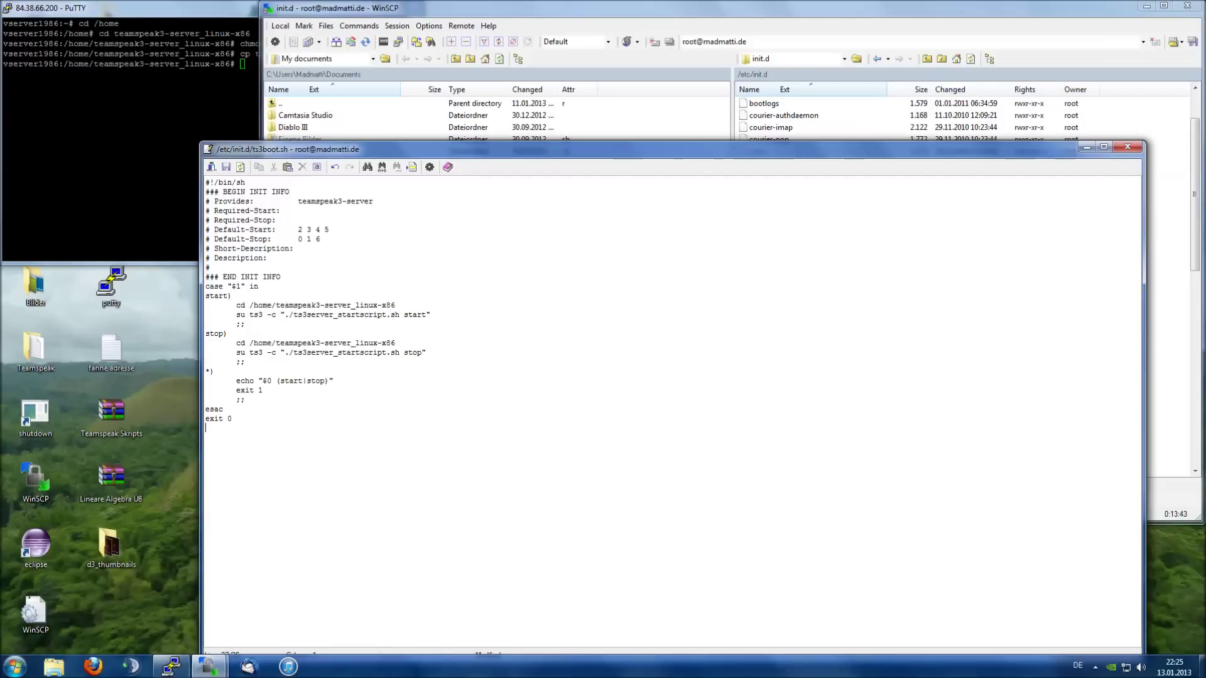
Save ts3boot.sh with its new header and close the editor.
{"action": "key", "text": "ctrl+s"}
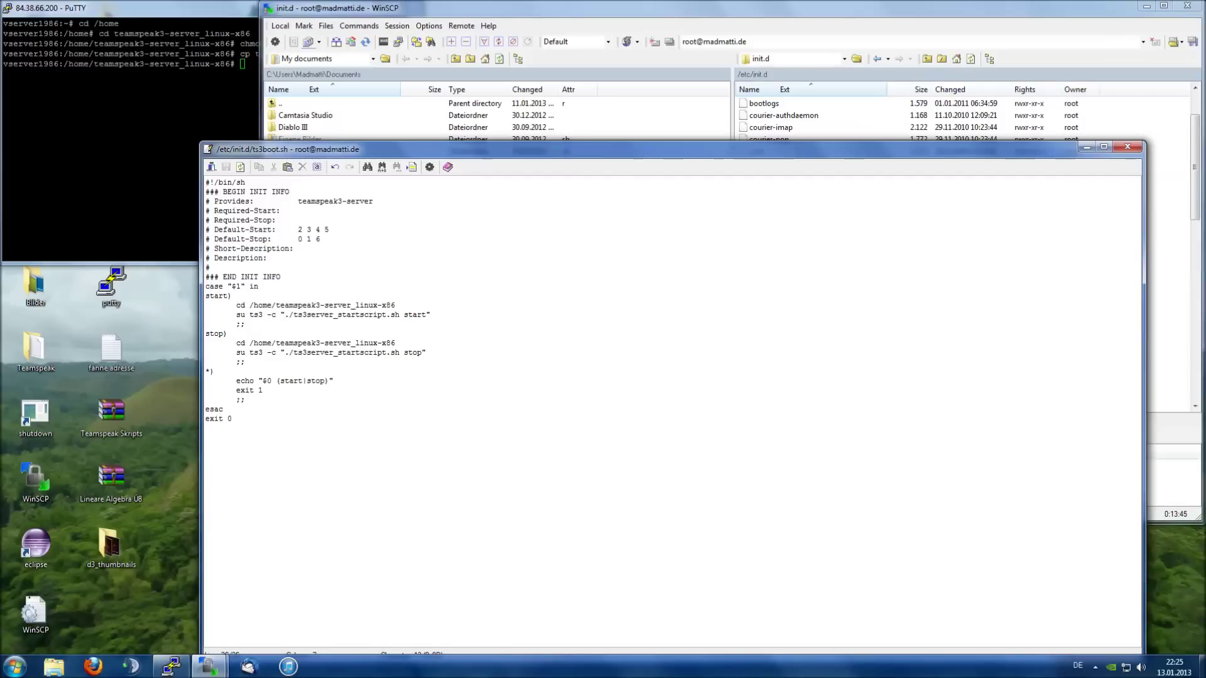
{"action": "key", "text": "Up"}
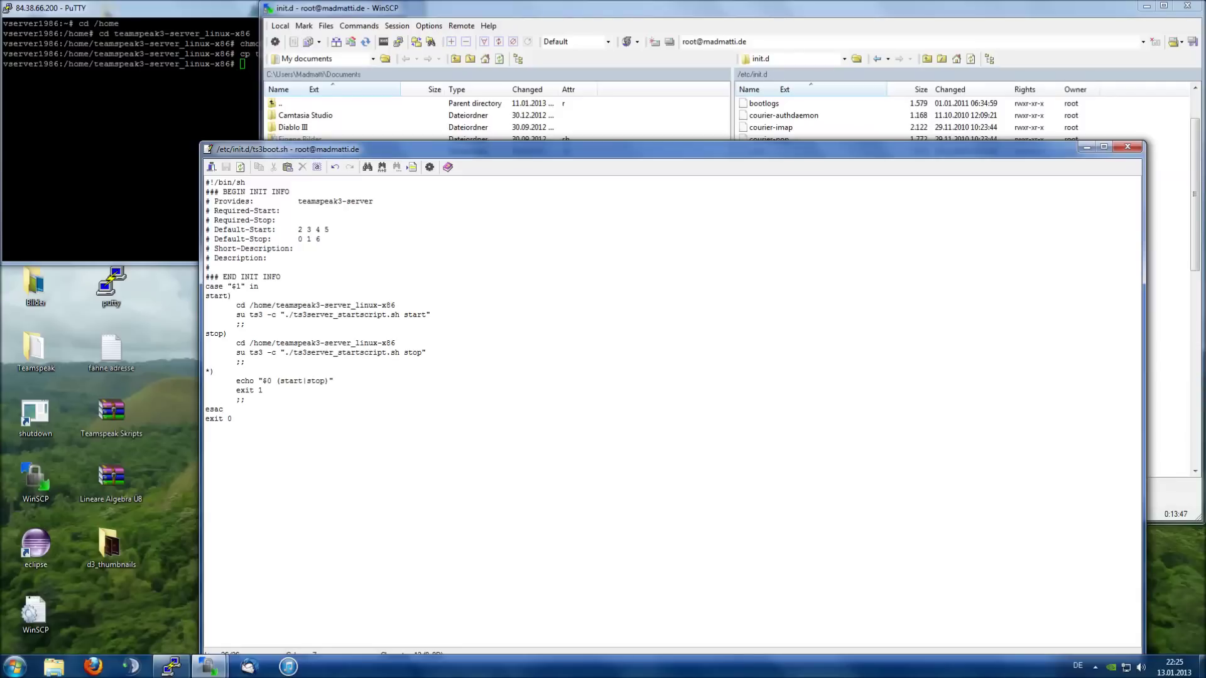
{"action": "left_click", "coordinate": [1128, 148]}
Switch to the PuTTY terminal and enter the update-rc.d command name at the prompt.
{"action": "left_click", "coordinate": [188, 150]}
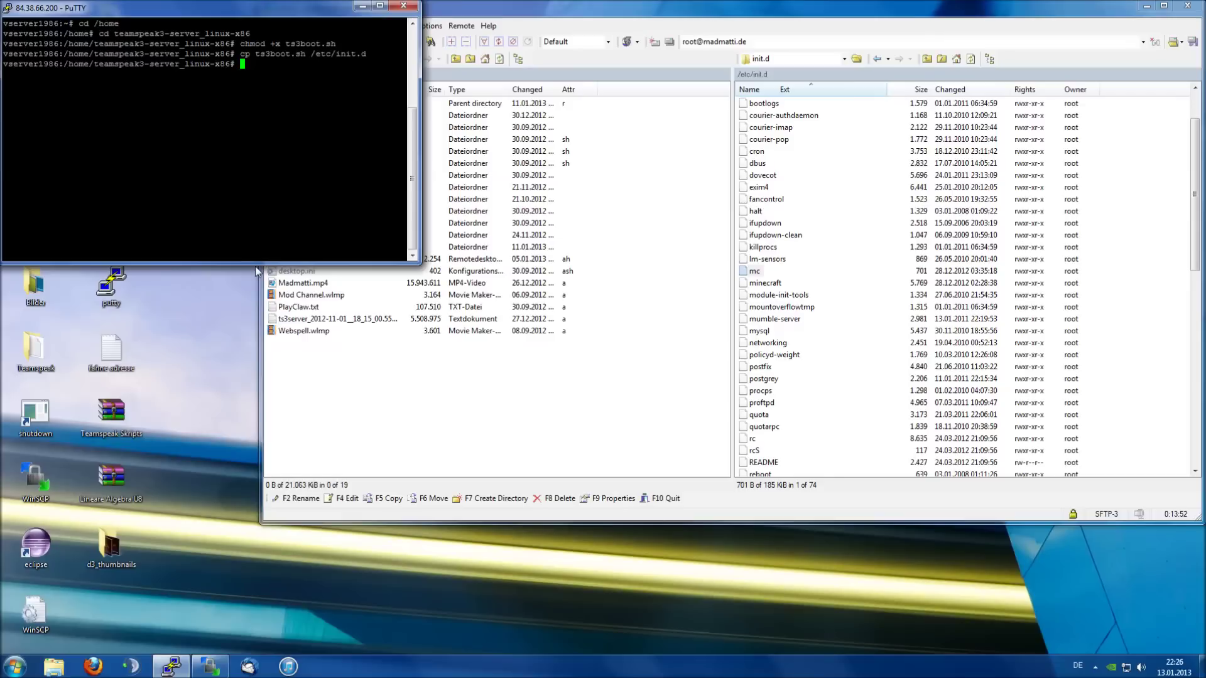
{"action": "type", "text": "update-rc"}
{"action": "type", "text": ".d"}
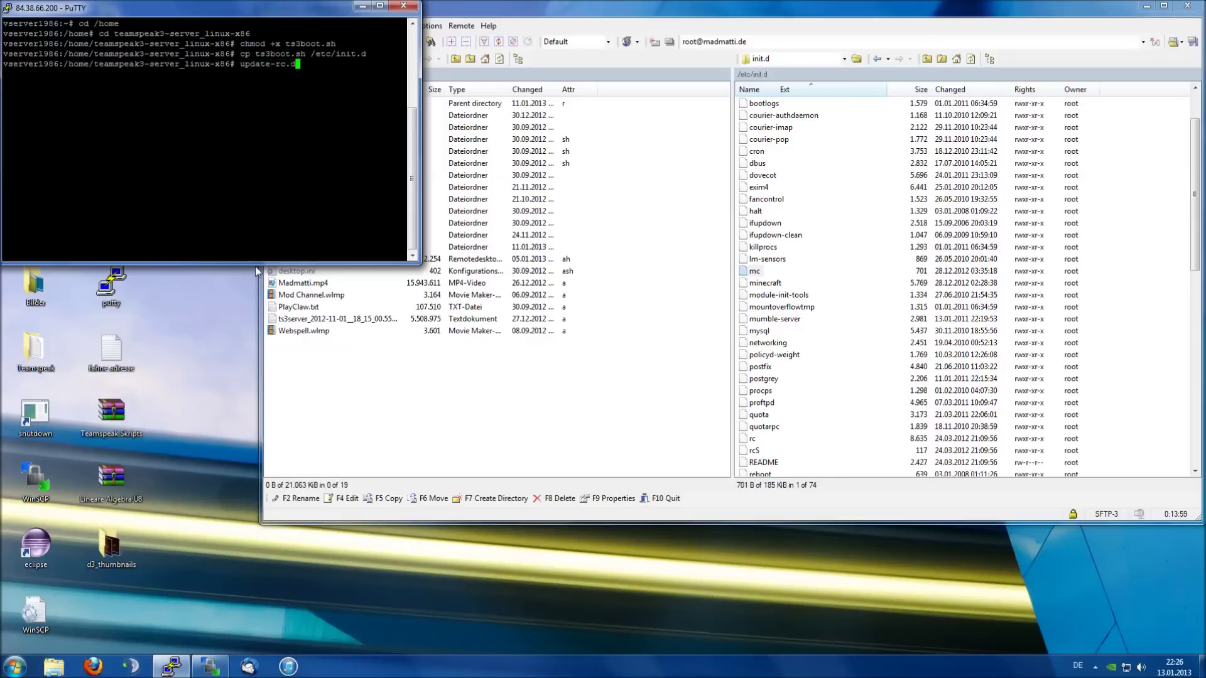